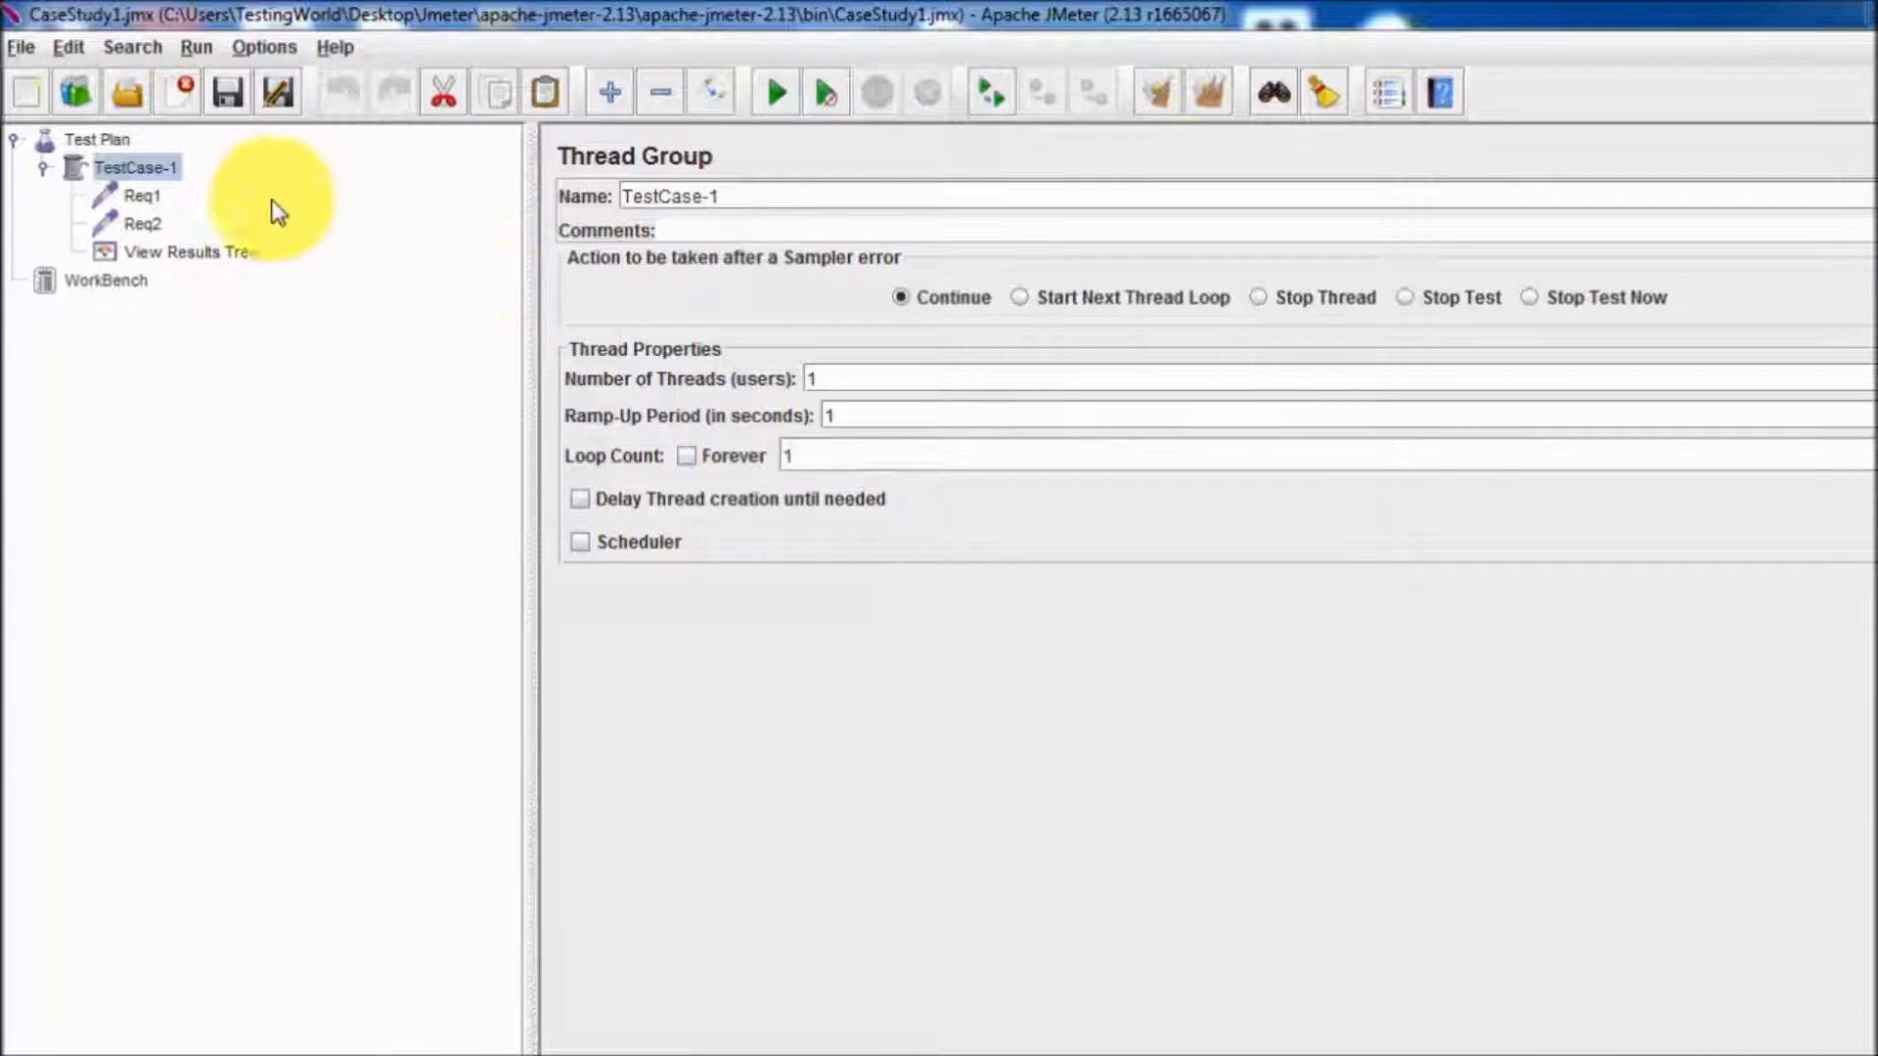
Set the number of threads (users) of the TestCase-1 thread group to 5.
{"action": "left_click", "coordinate": [134, 201]}
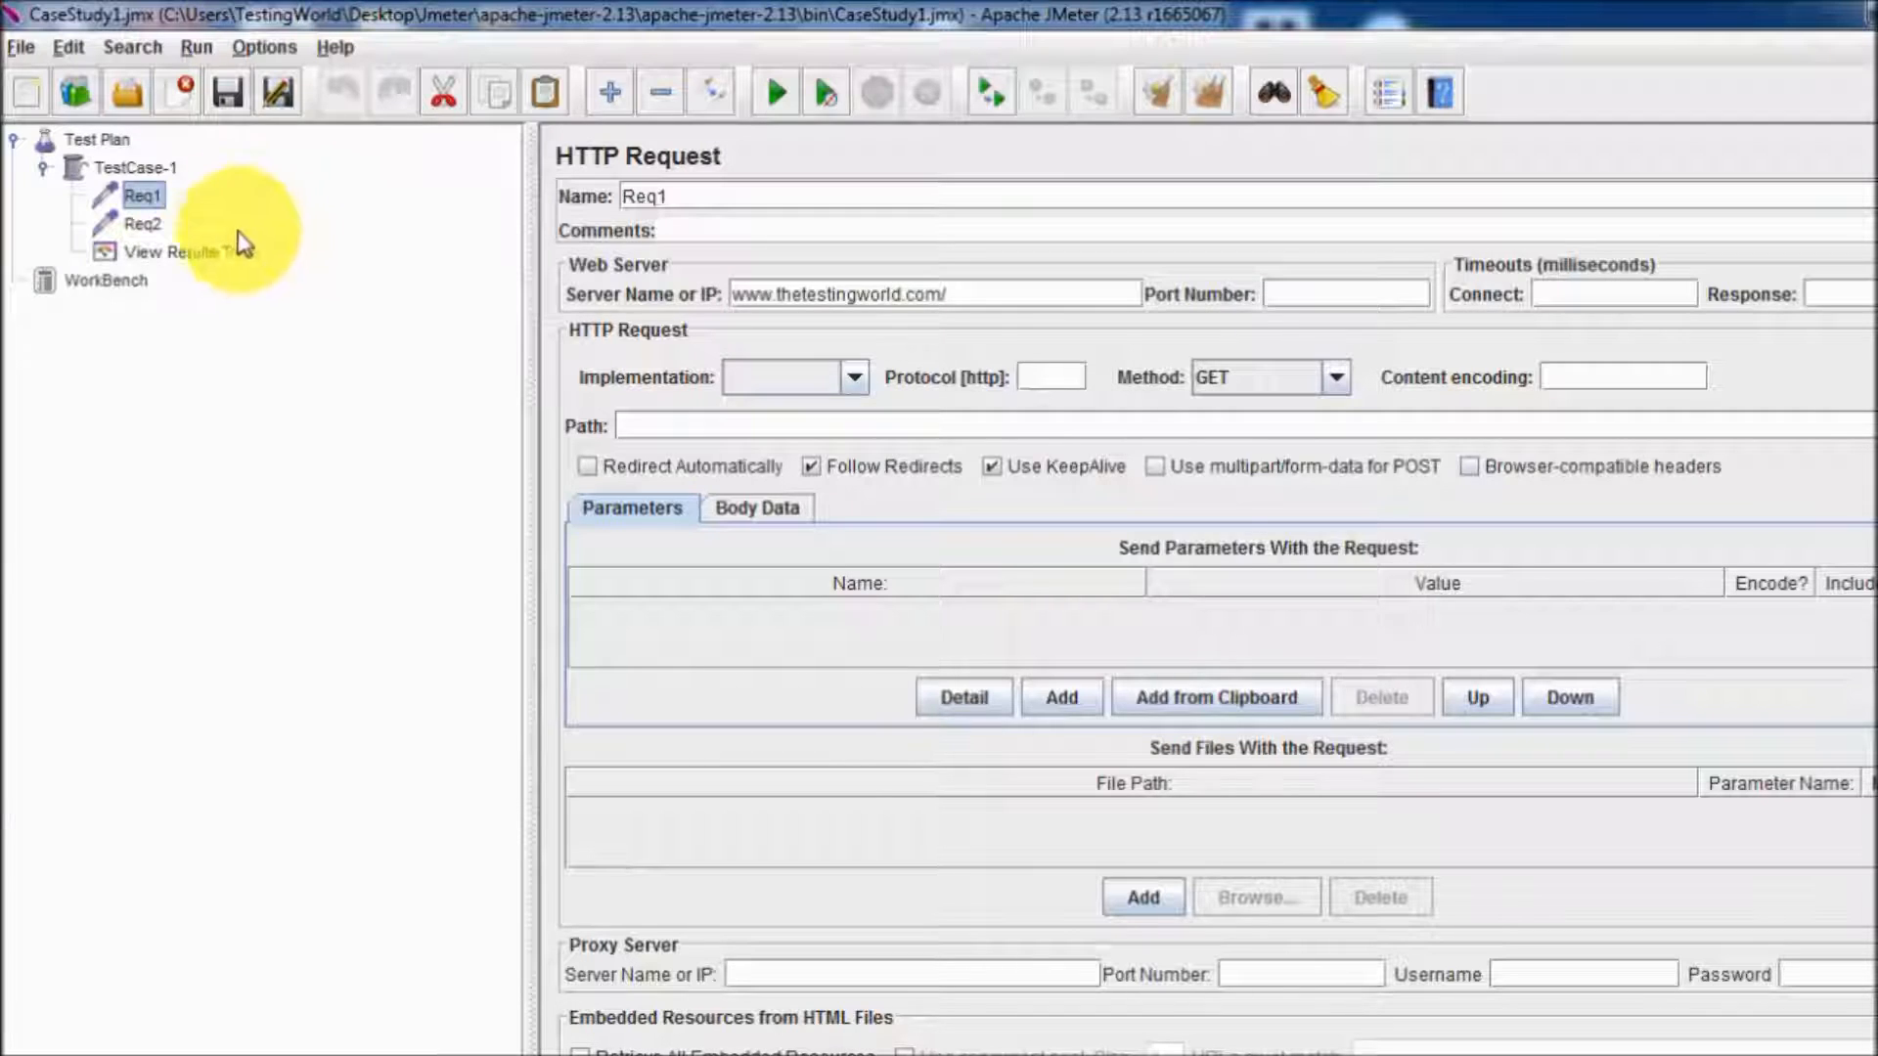
{"action": "left_click", "coordinate": [149, 221]}
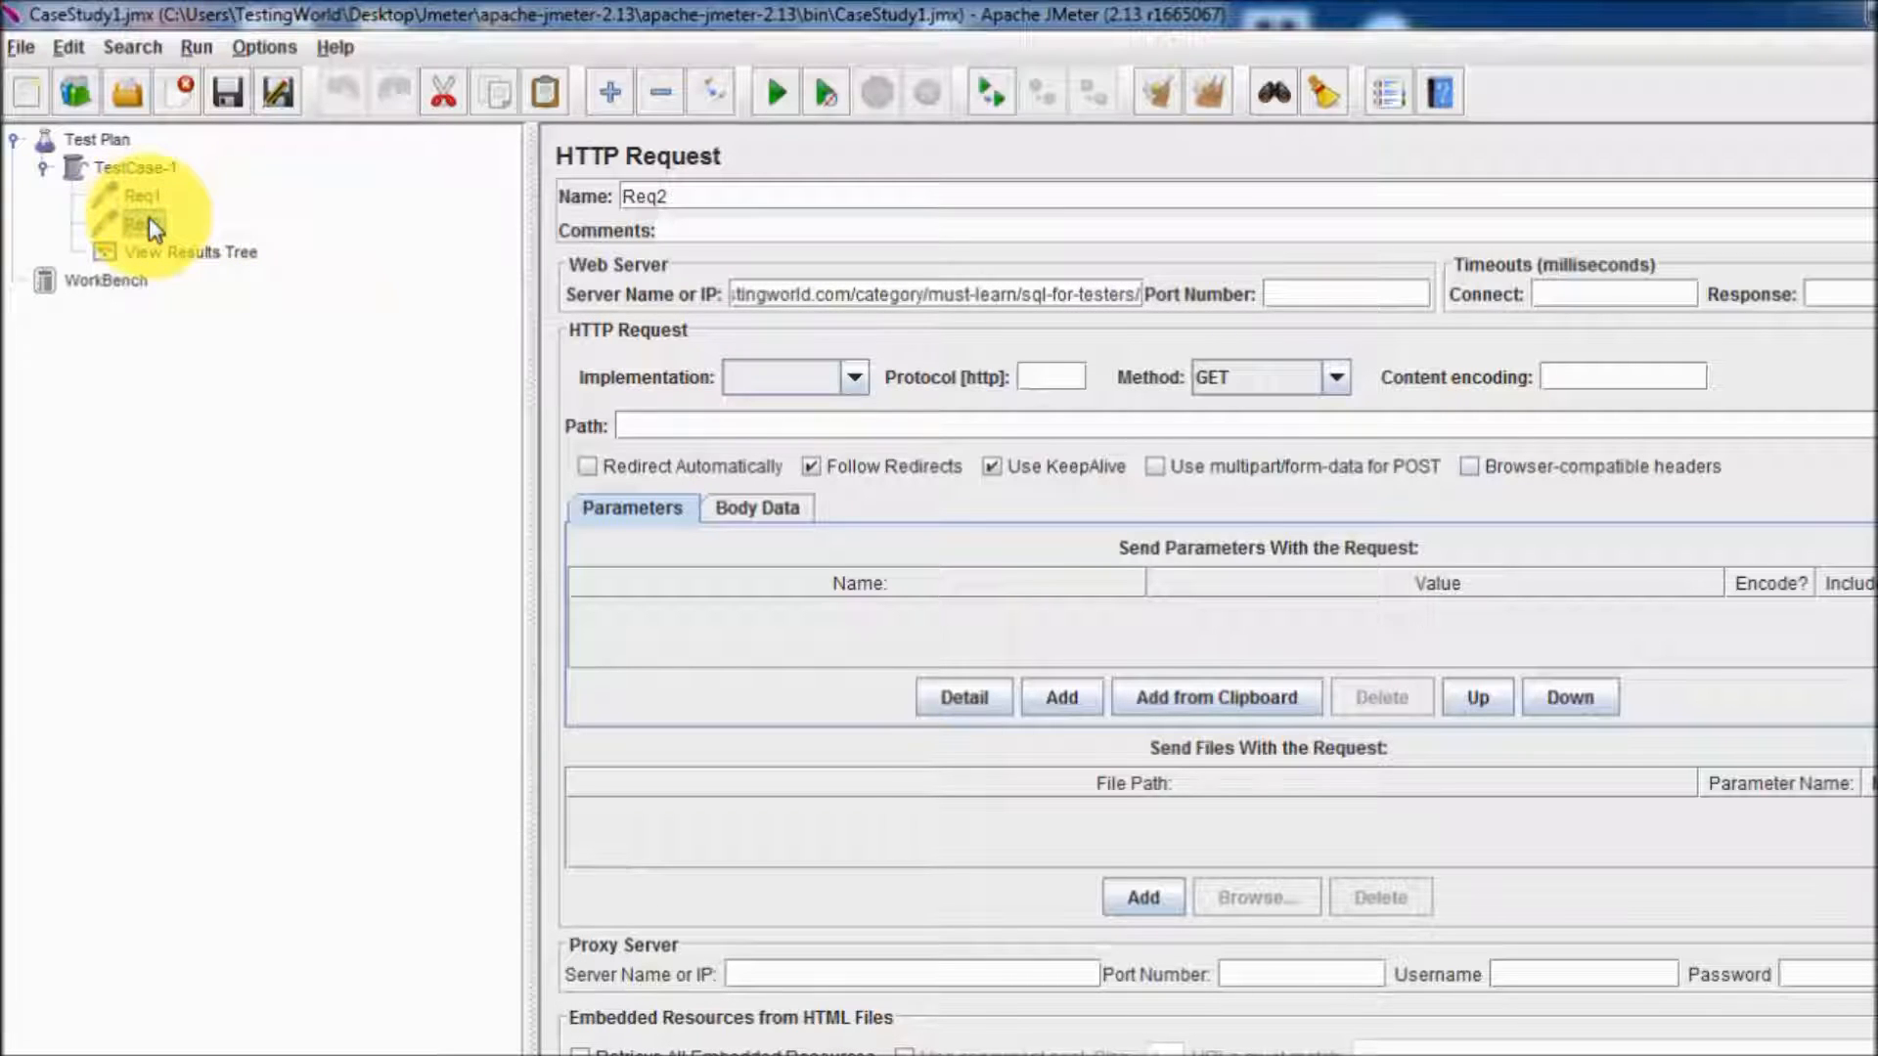
{"action": "left_click", "coordinate": [161, 169]}
{"action": "left_click", "coordinate": [818, 368]}
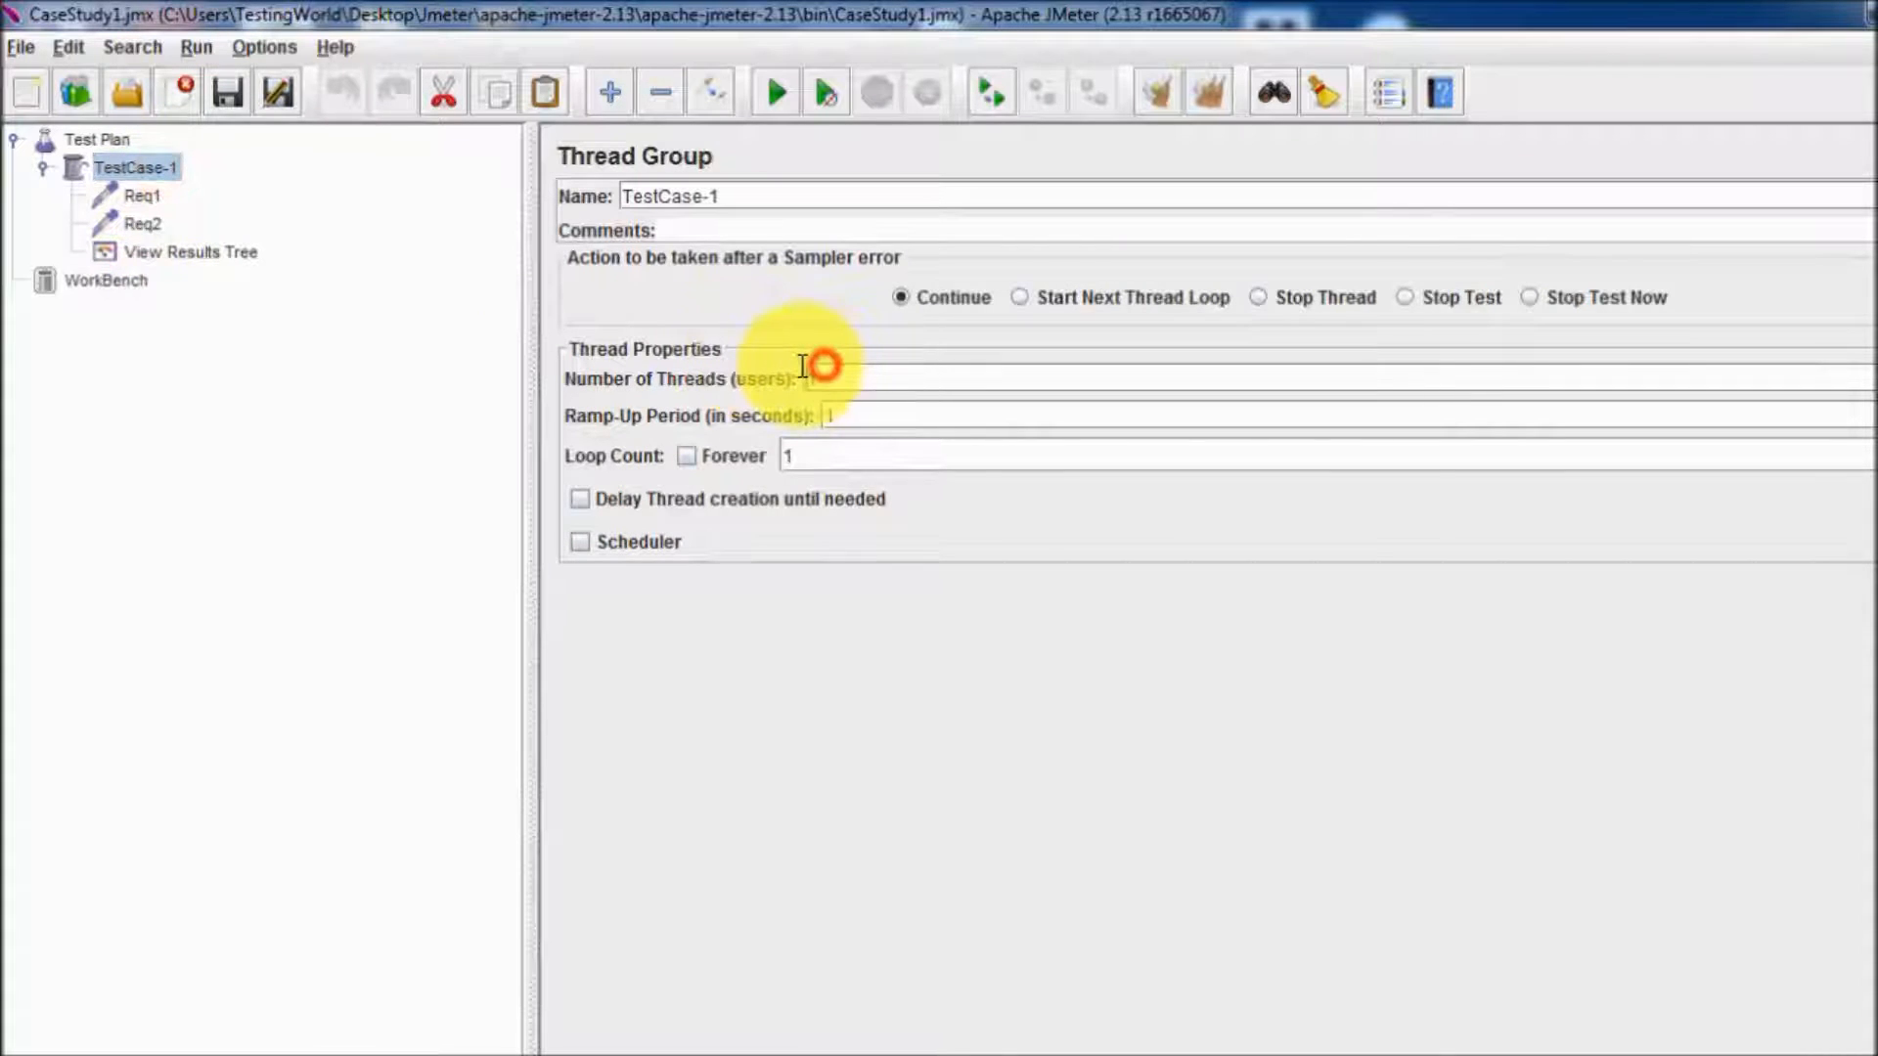
{"action": "left_click", "coordinate": [818, 372]}
{"action": "type", "text": "5"}
{"action": "left_click", "coordinate": [405, 309]}
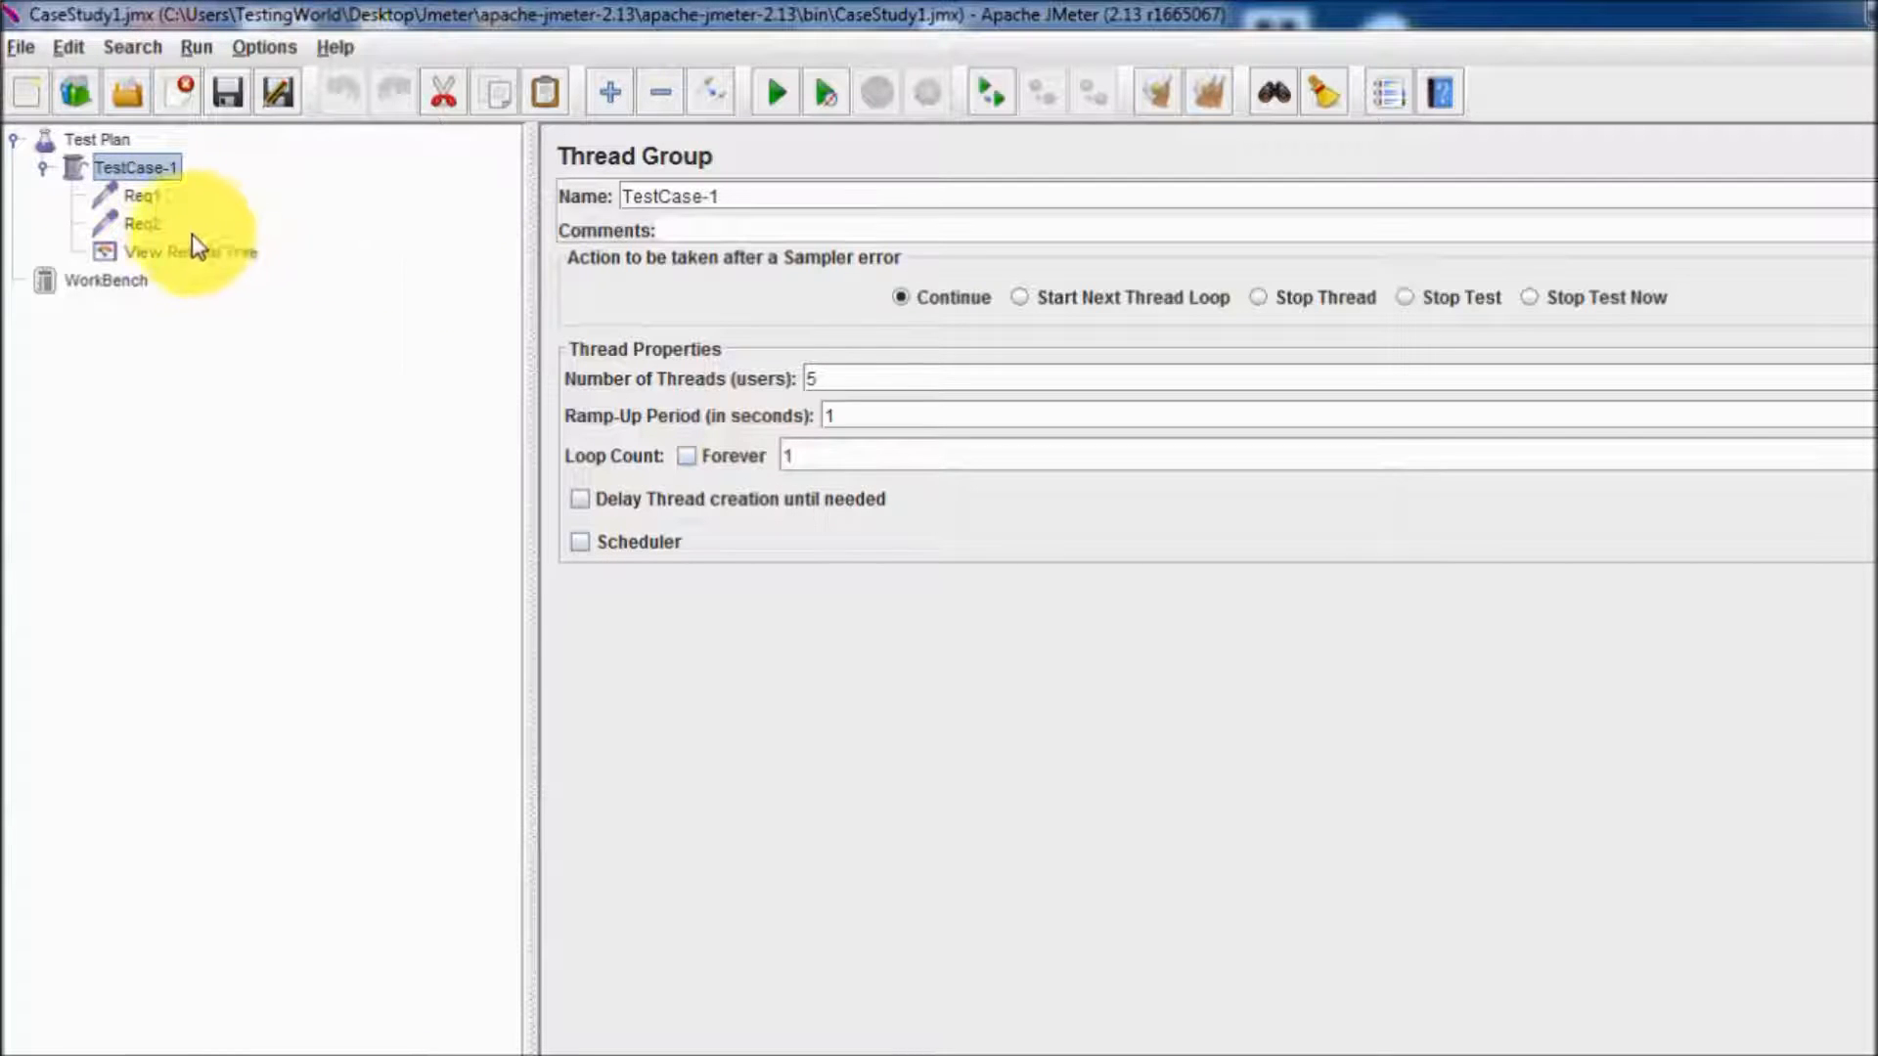
Add a Synchronizing Timer to the TestCase-1 thread group.
{"action": "left_click", "coordinate": [143, 198]}
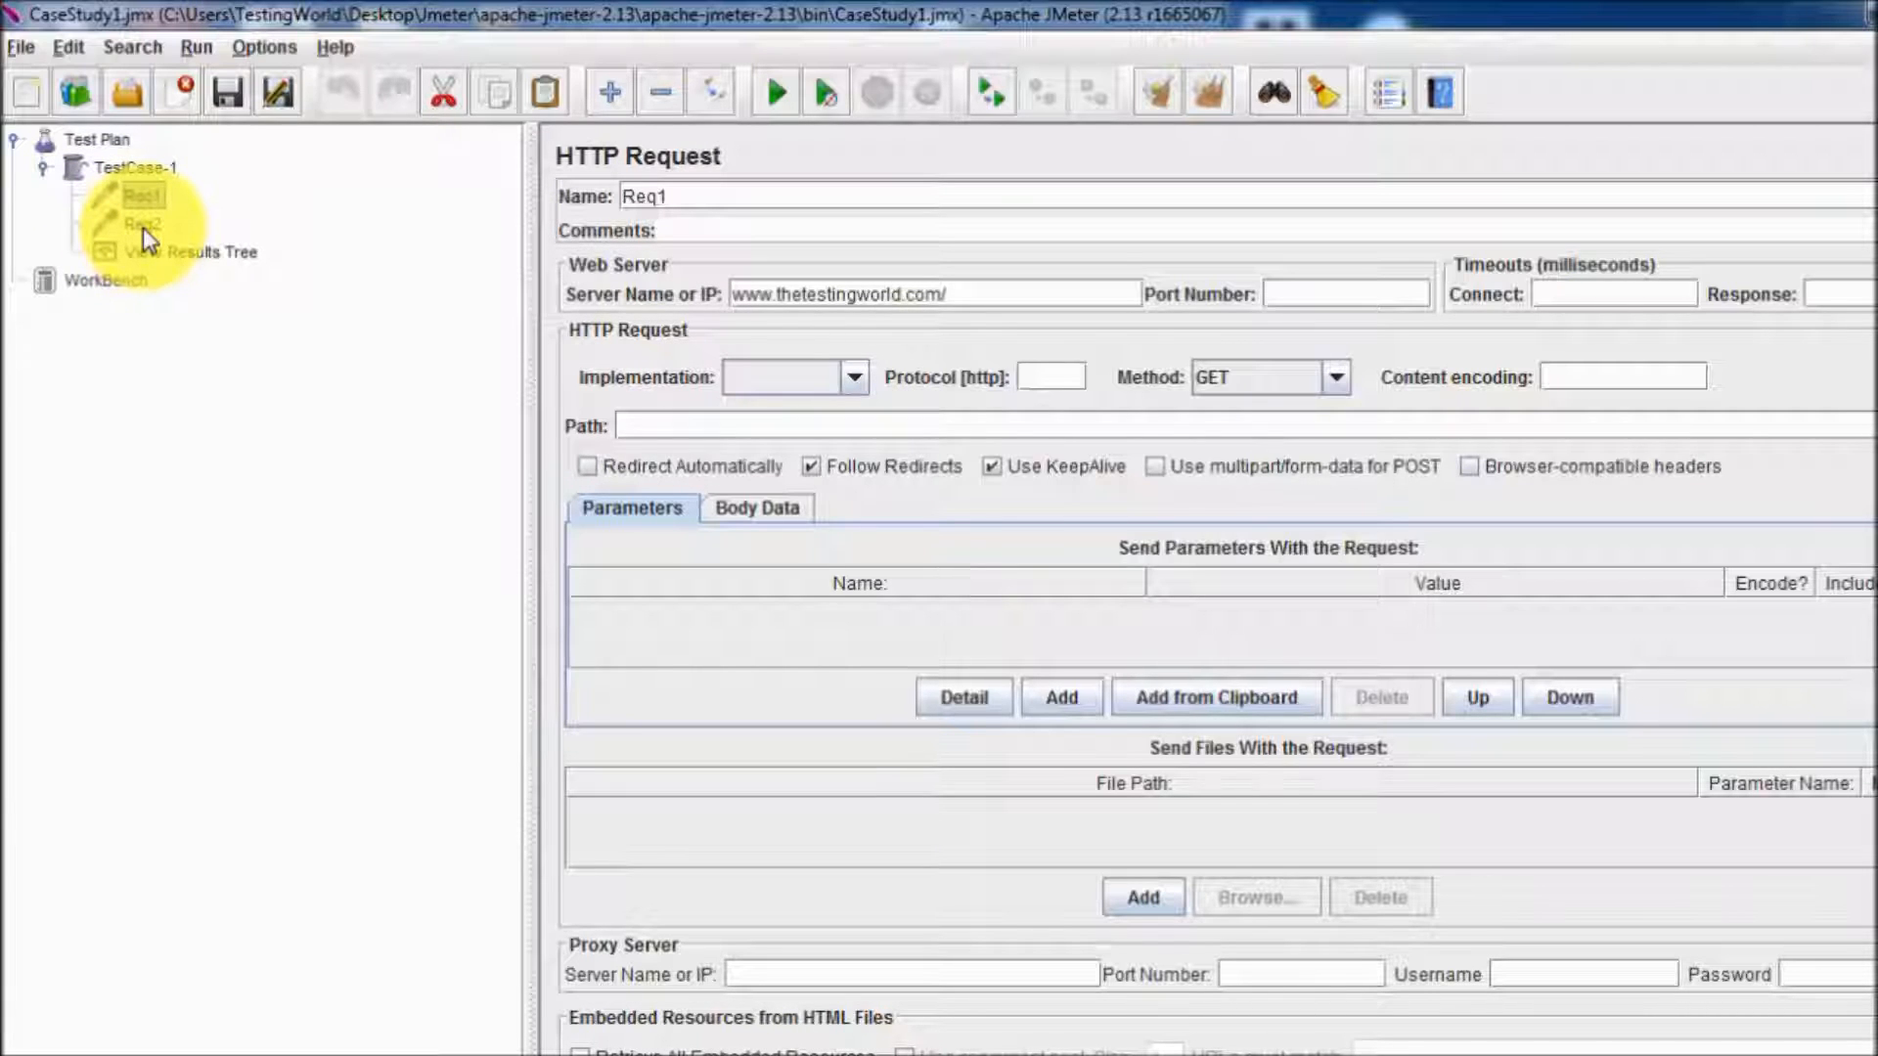
{"action": "left_click", "coordinate": [172, 174]}
{"action": "right_click", "coordinate": [172, 174]}
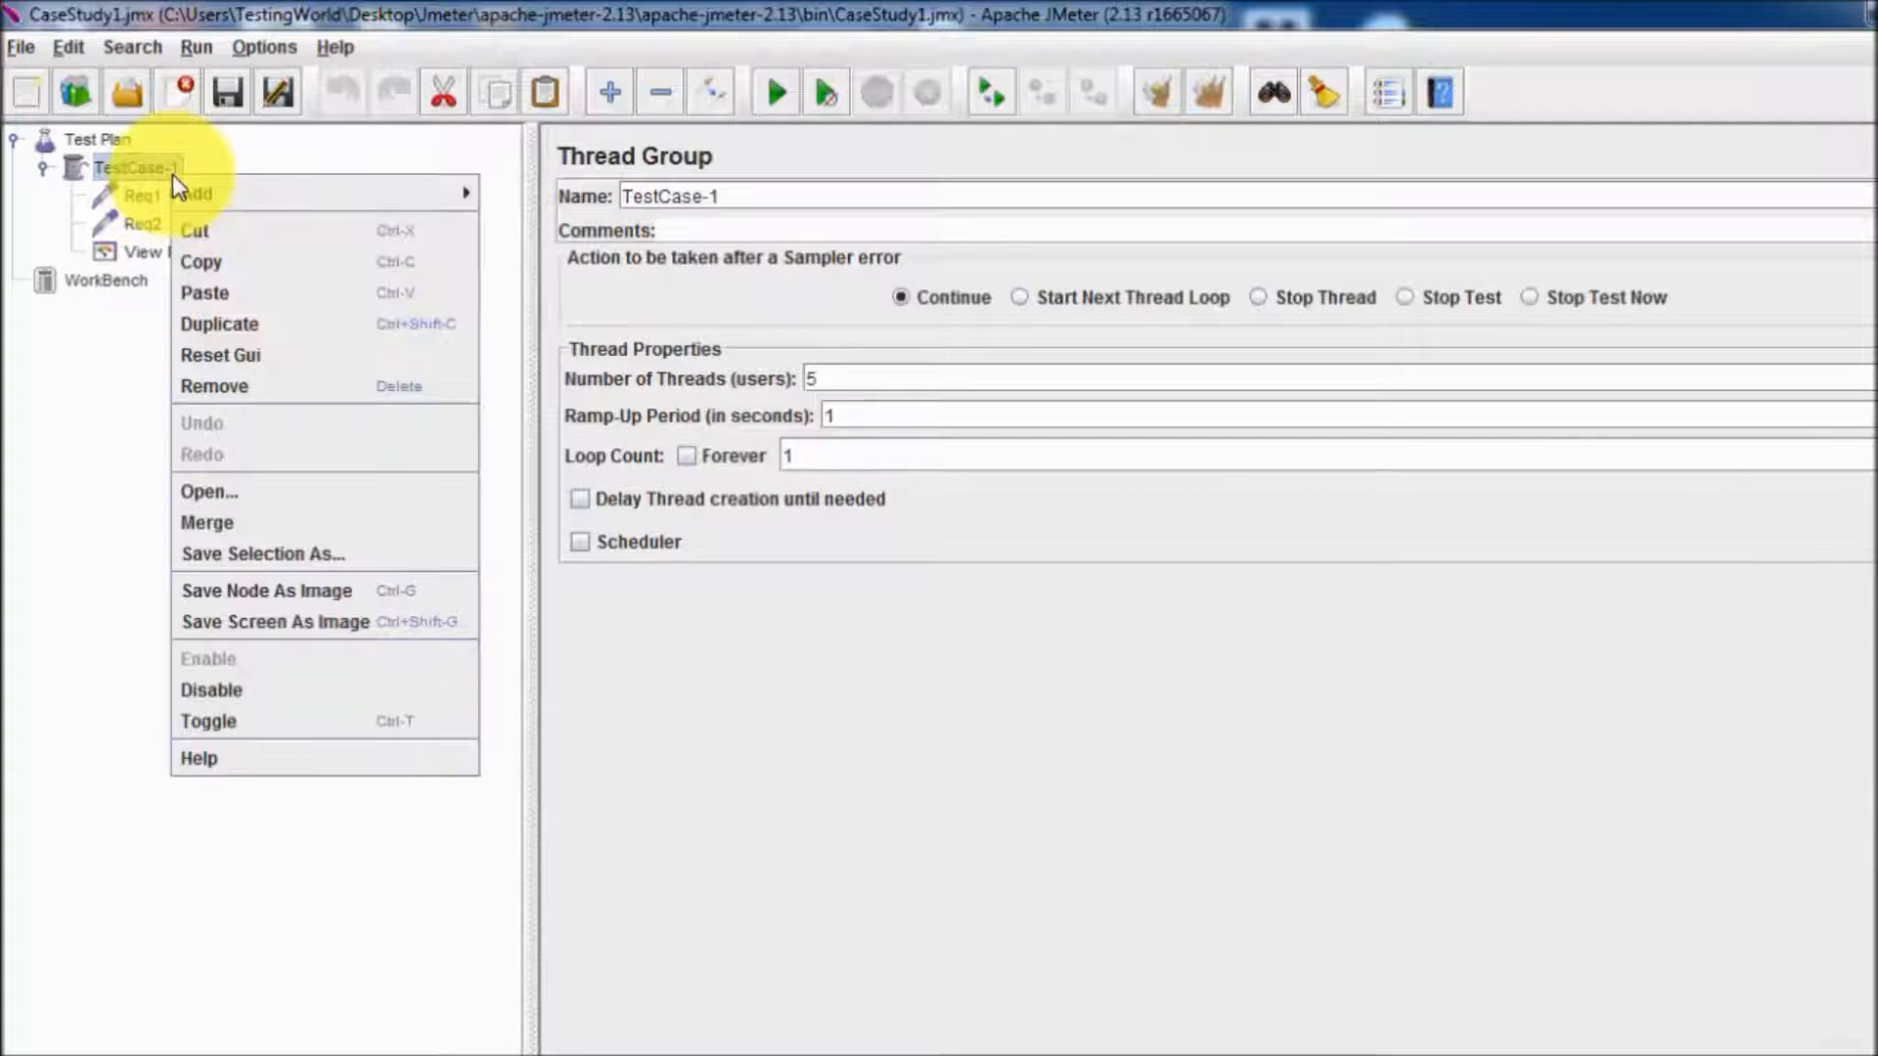
{"action": "mouse_move", "coordinate": [425, 203]}
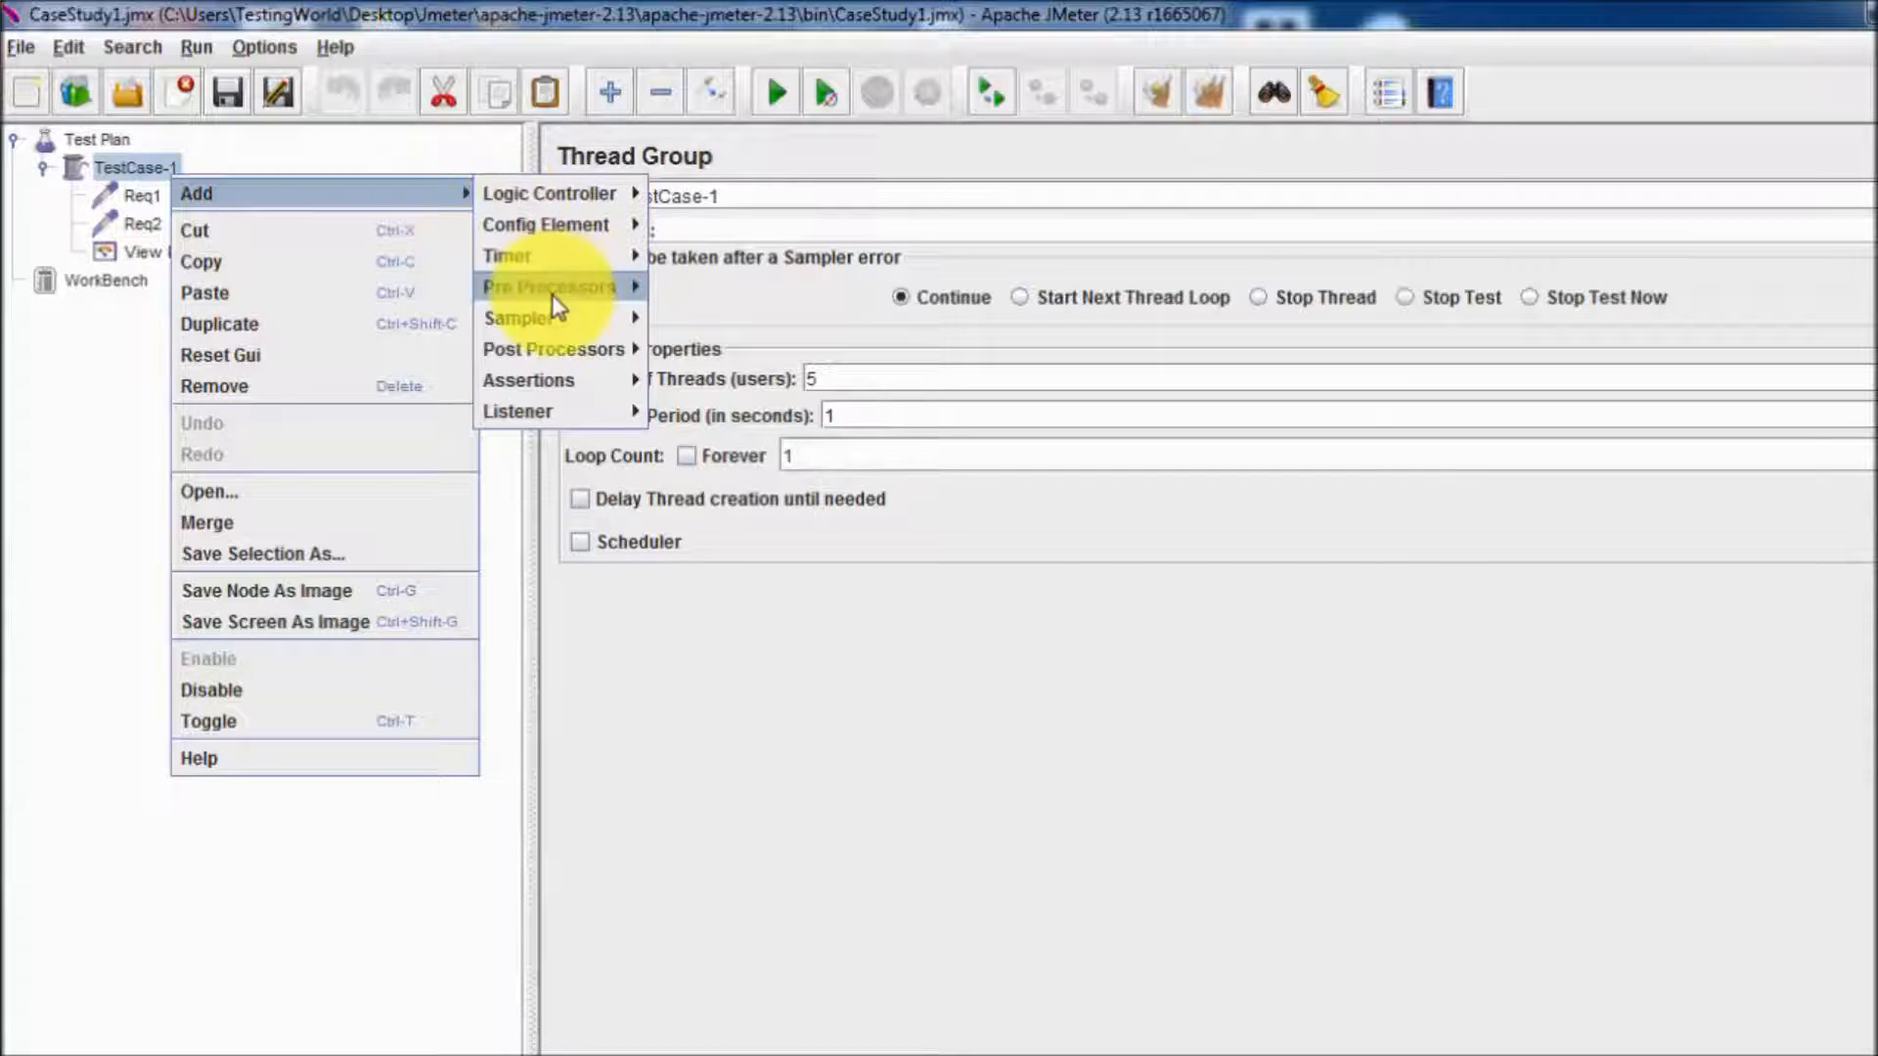
{"action": "mouse_move", "coordinate": [584, 259]}
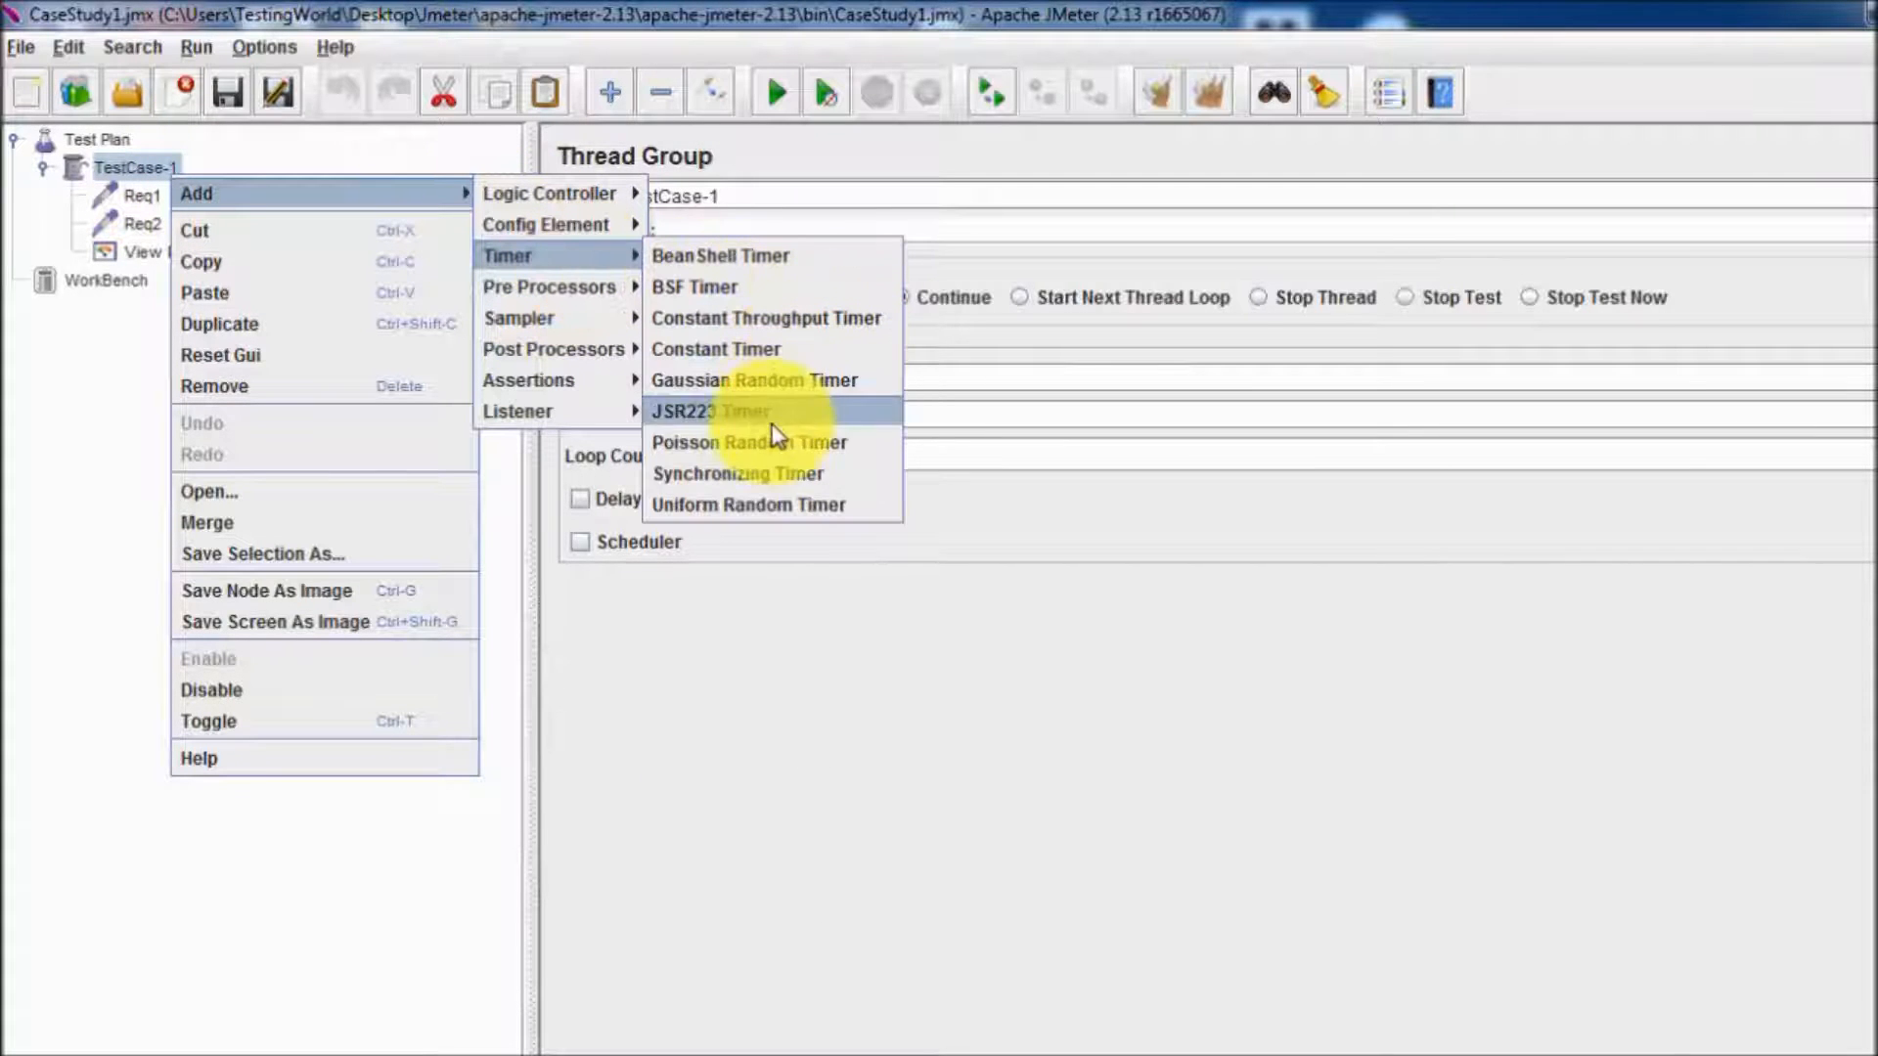
{"action": "left_click", "coordinate": [753, 474]}
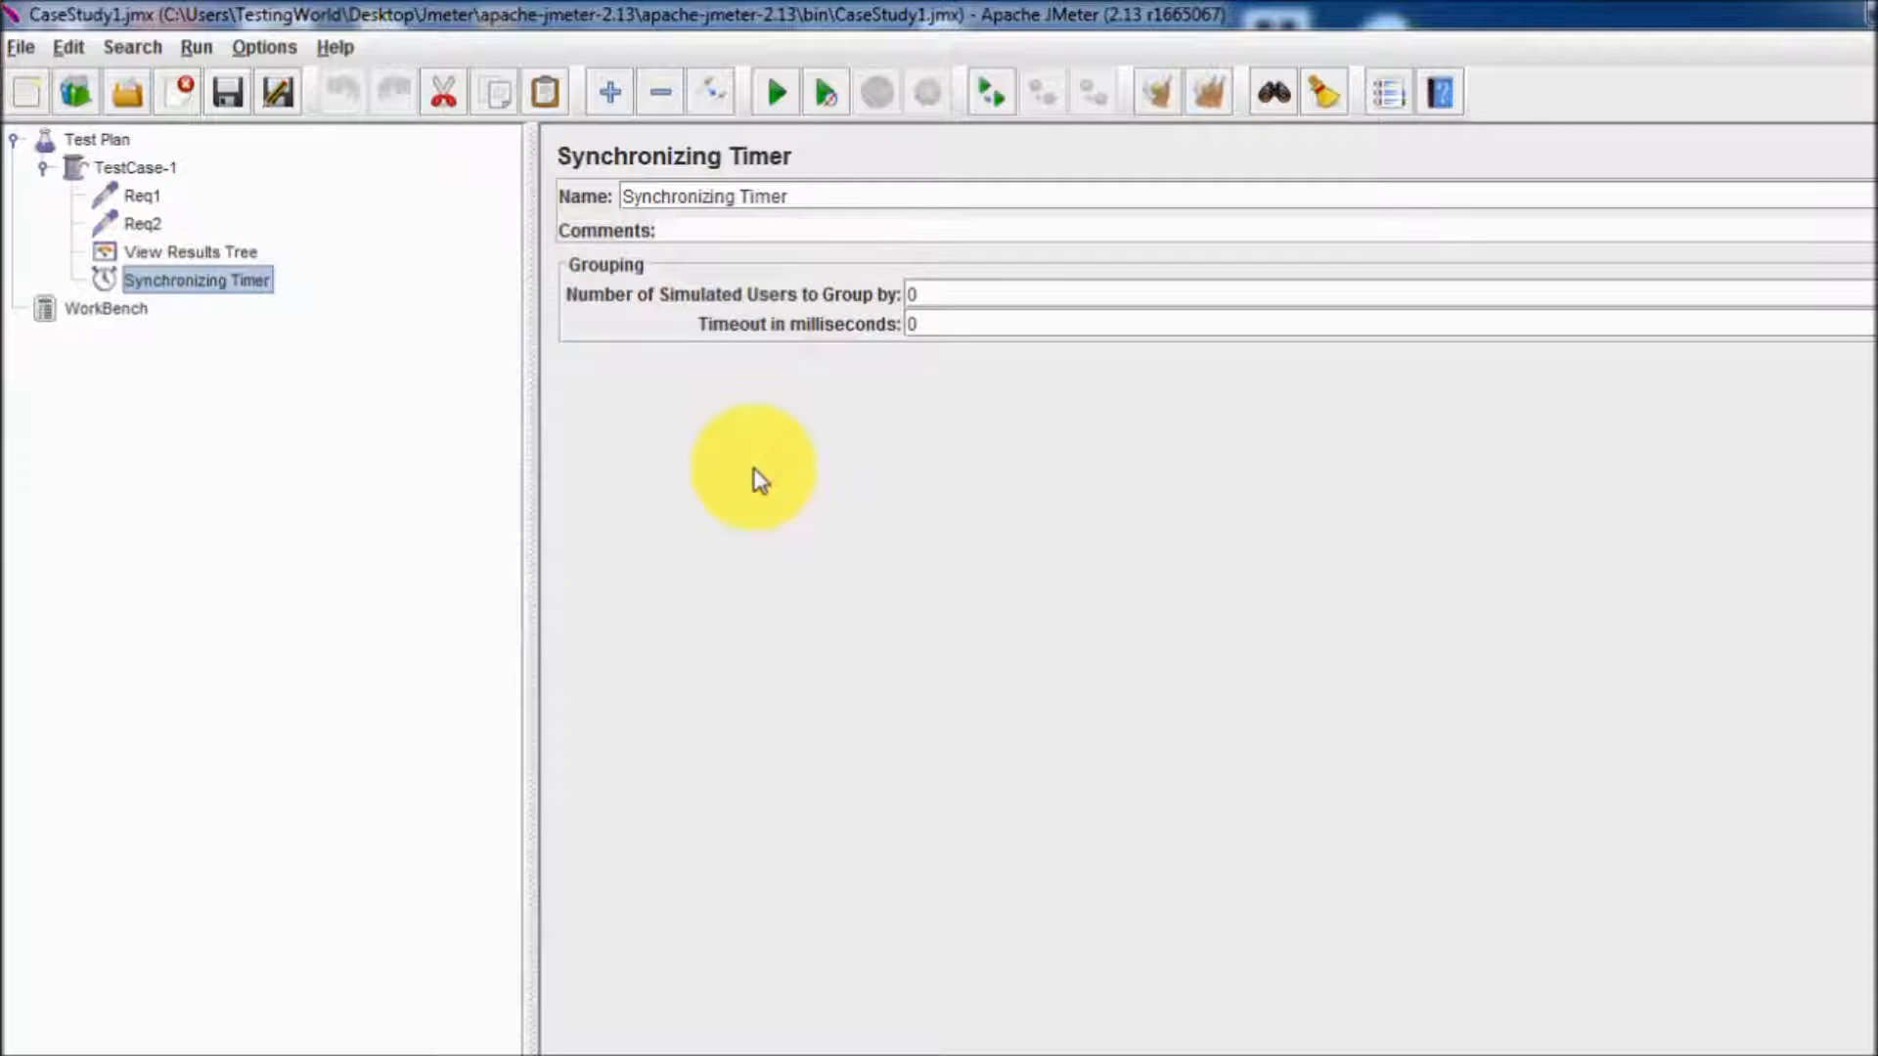
Set the Synchronizing Timer's number of simulated users to group by to 5 and move the timer under the Req2 request.
{"action": "double_click", "coordinate": [915, 296]}
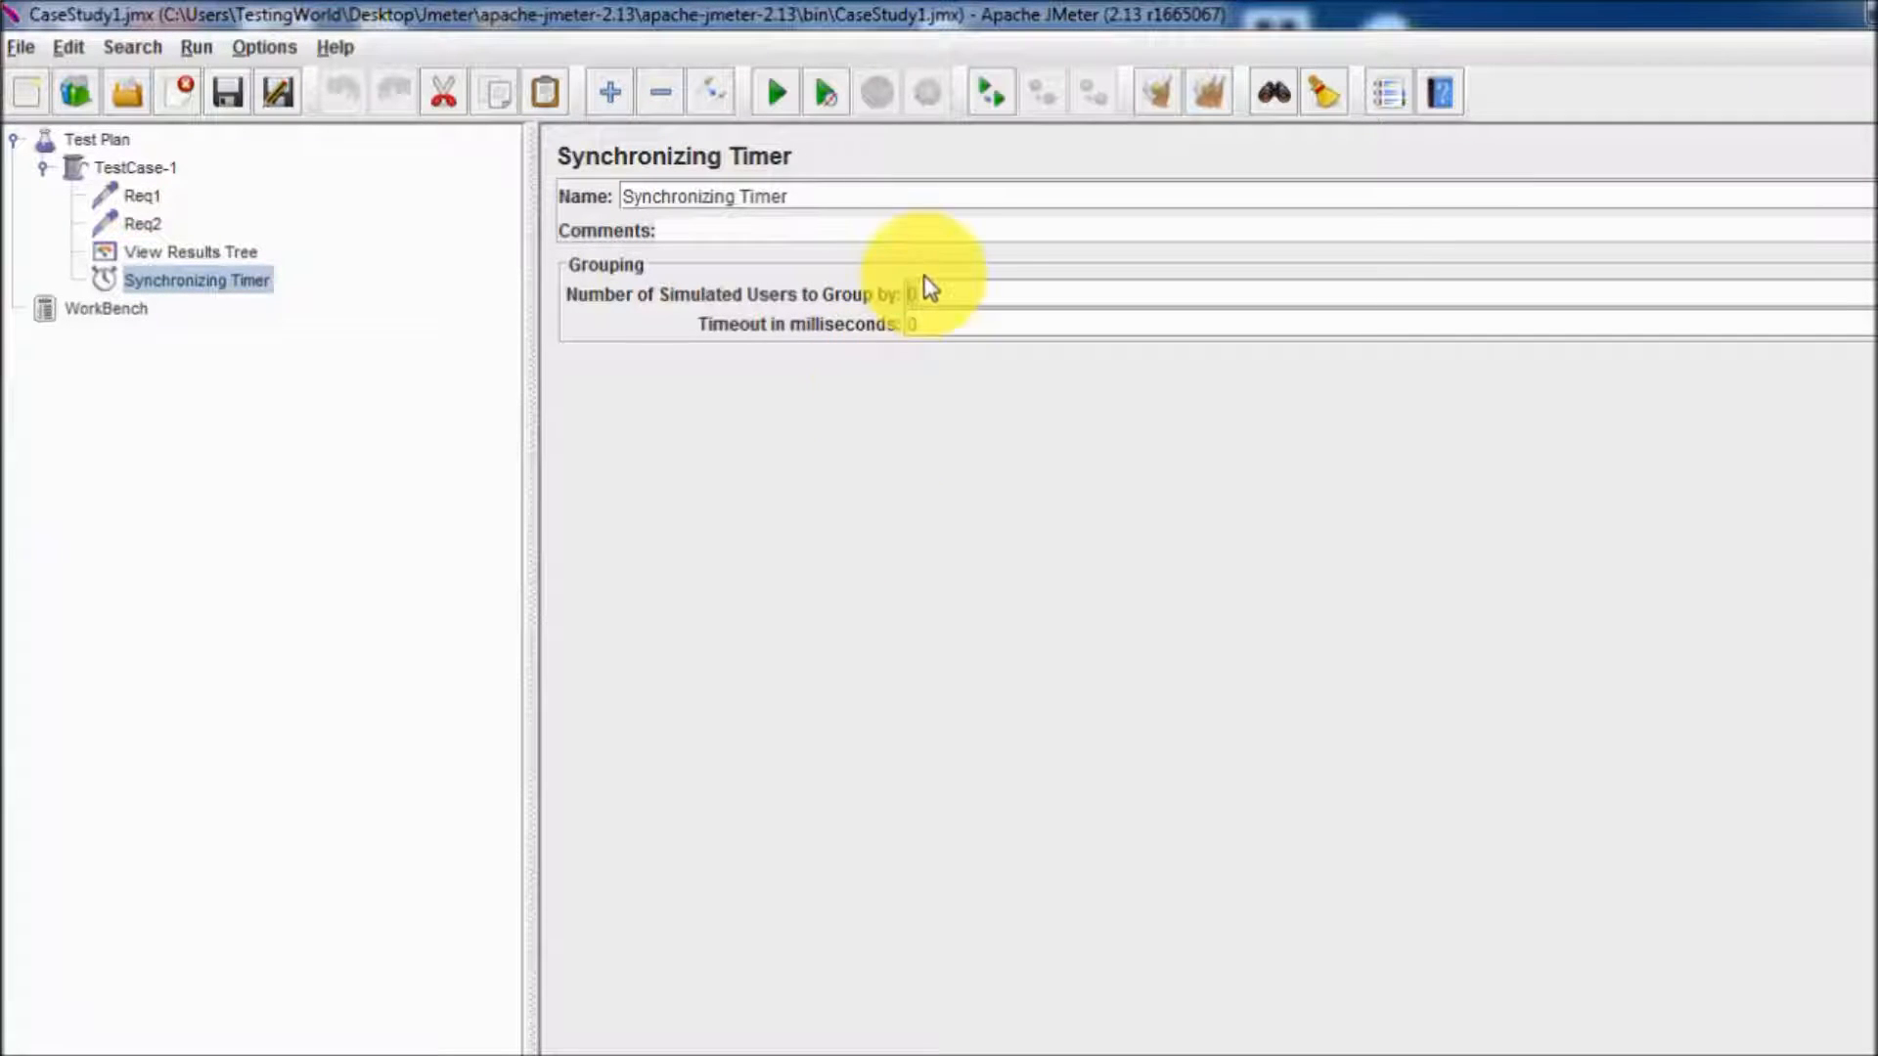
{"action": "type", "text": "5"}
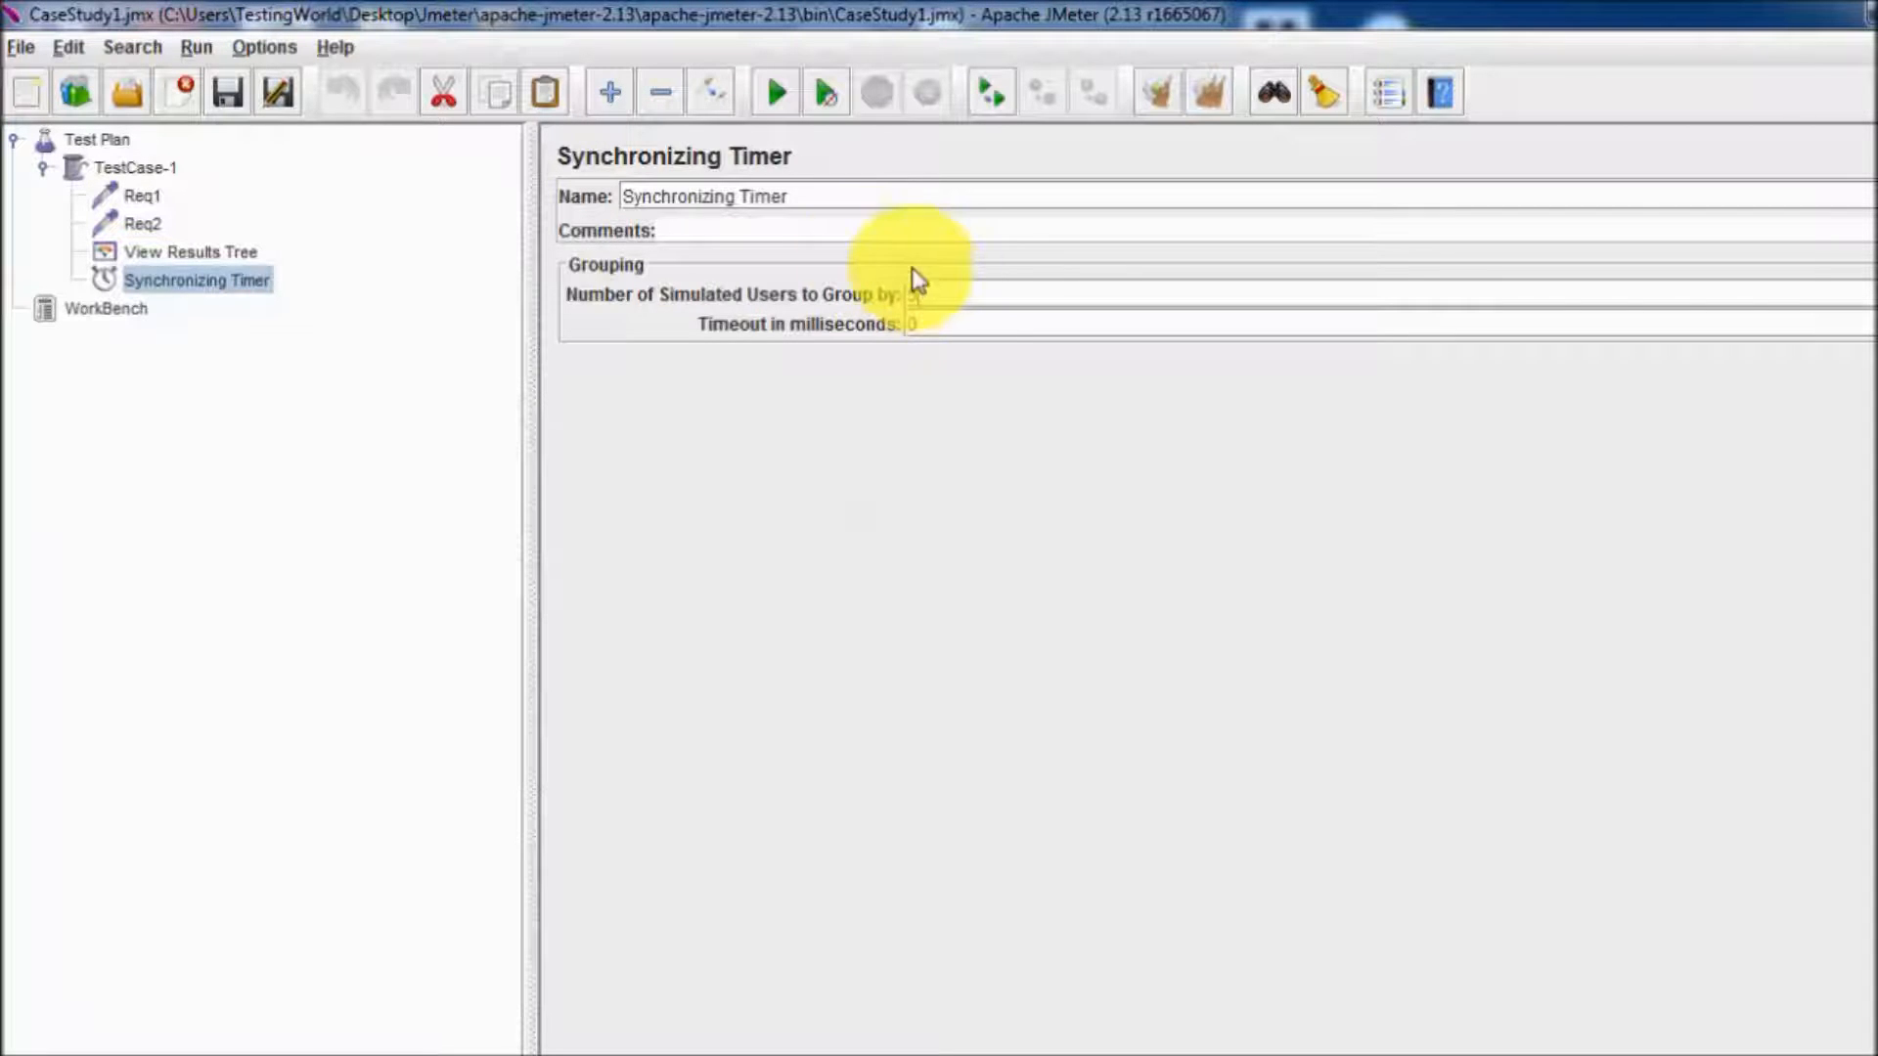
{"action": "left_click", "coordinate": [343, 335]}
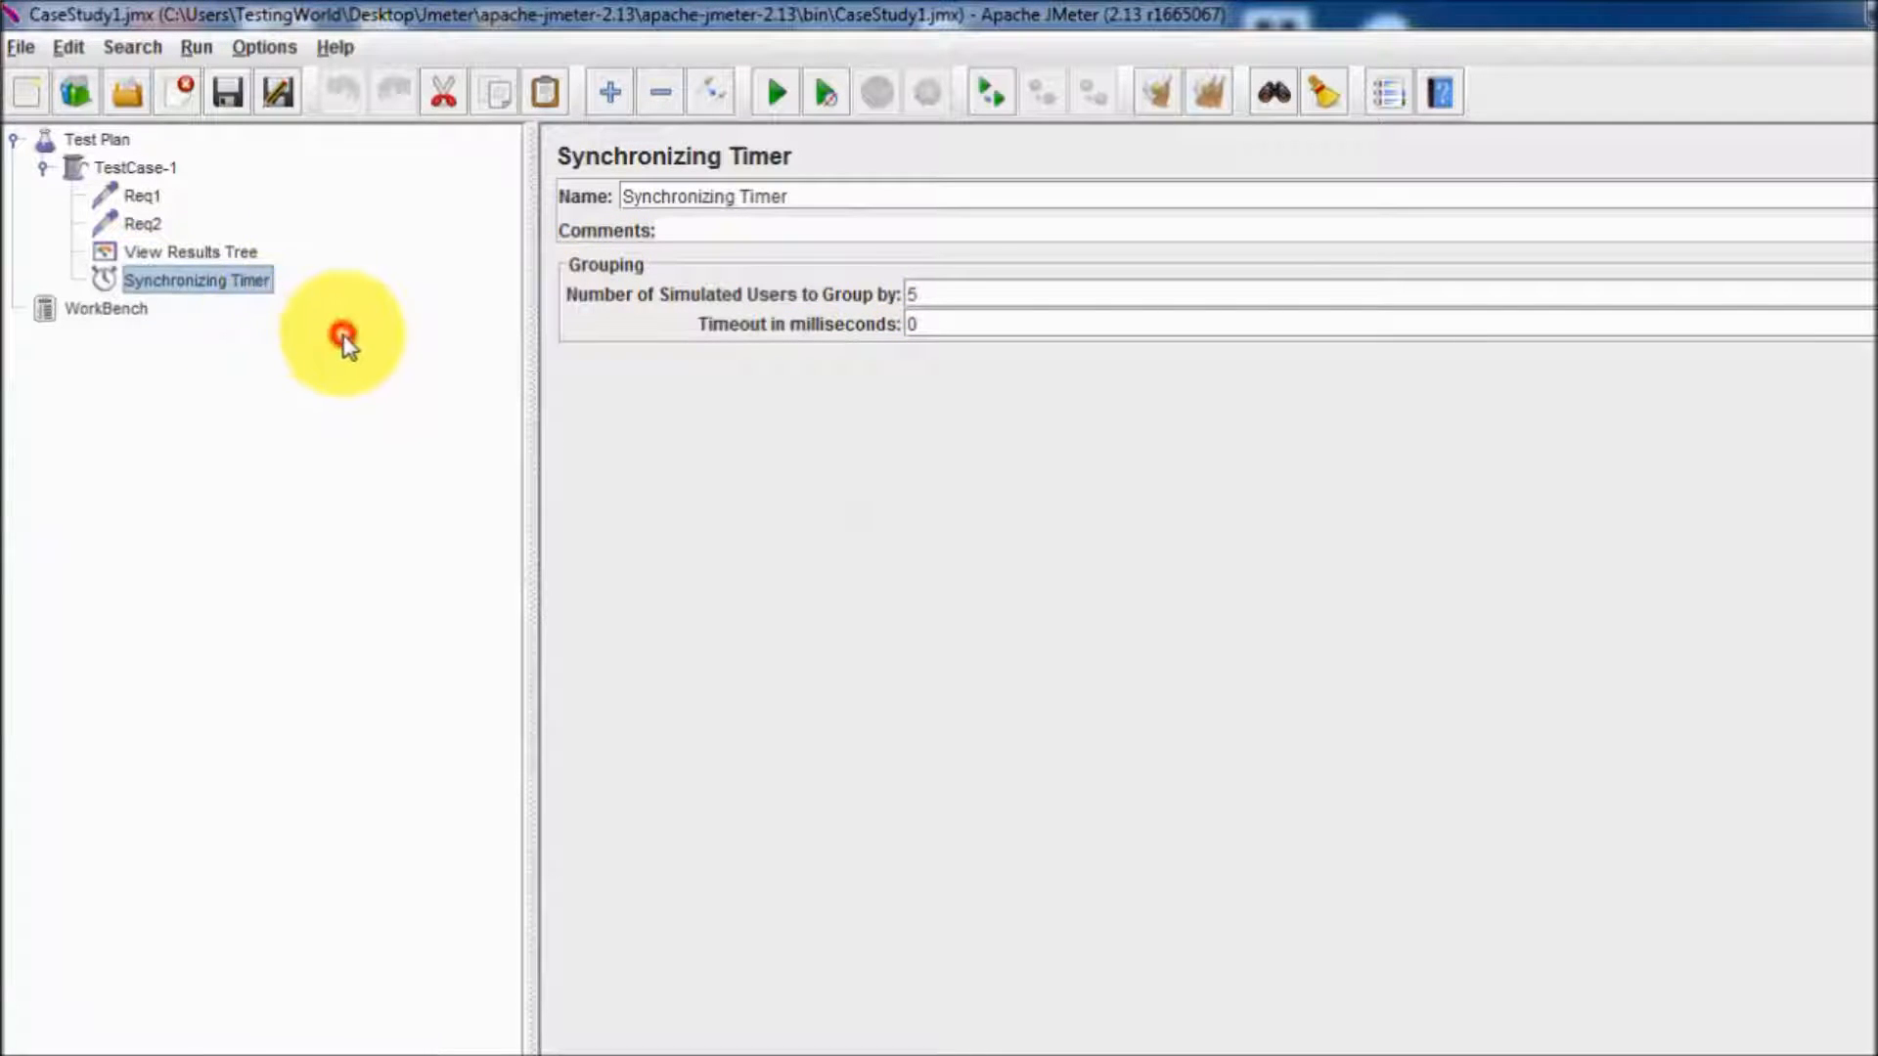
{"action": "left_click", "coordinate": [259, 286]}
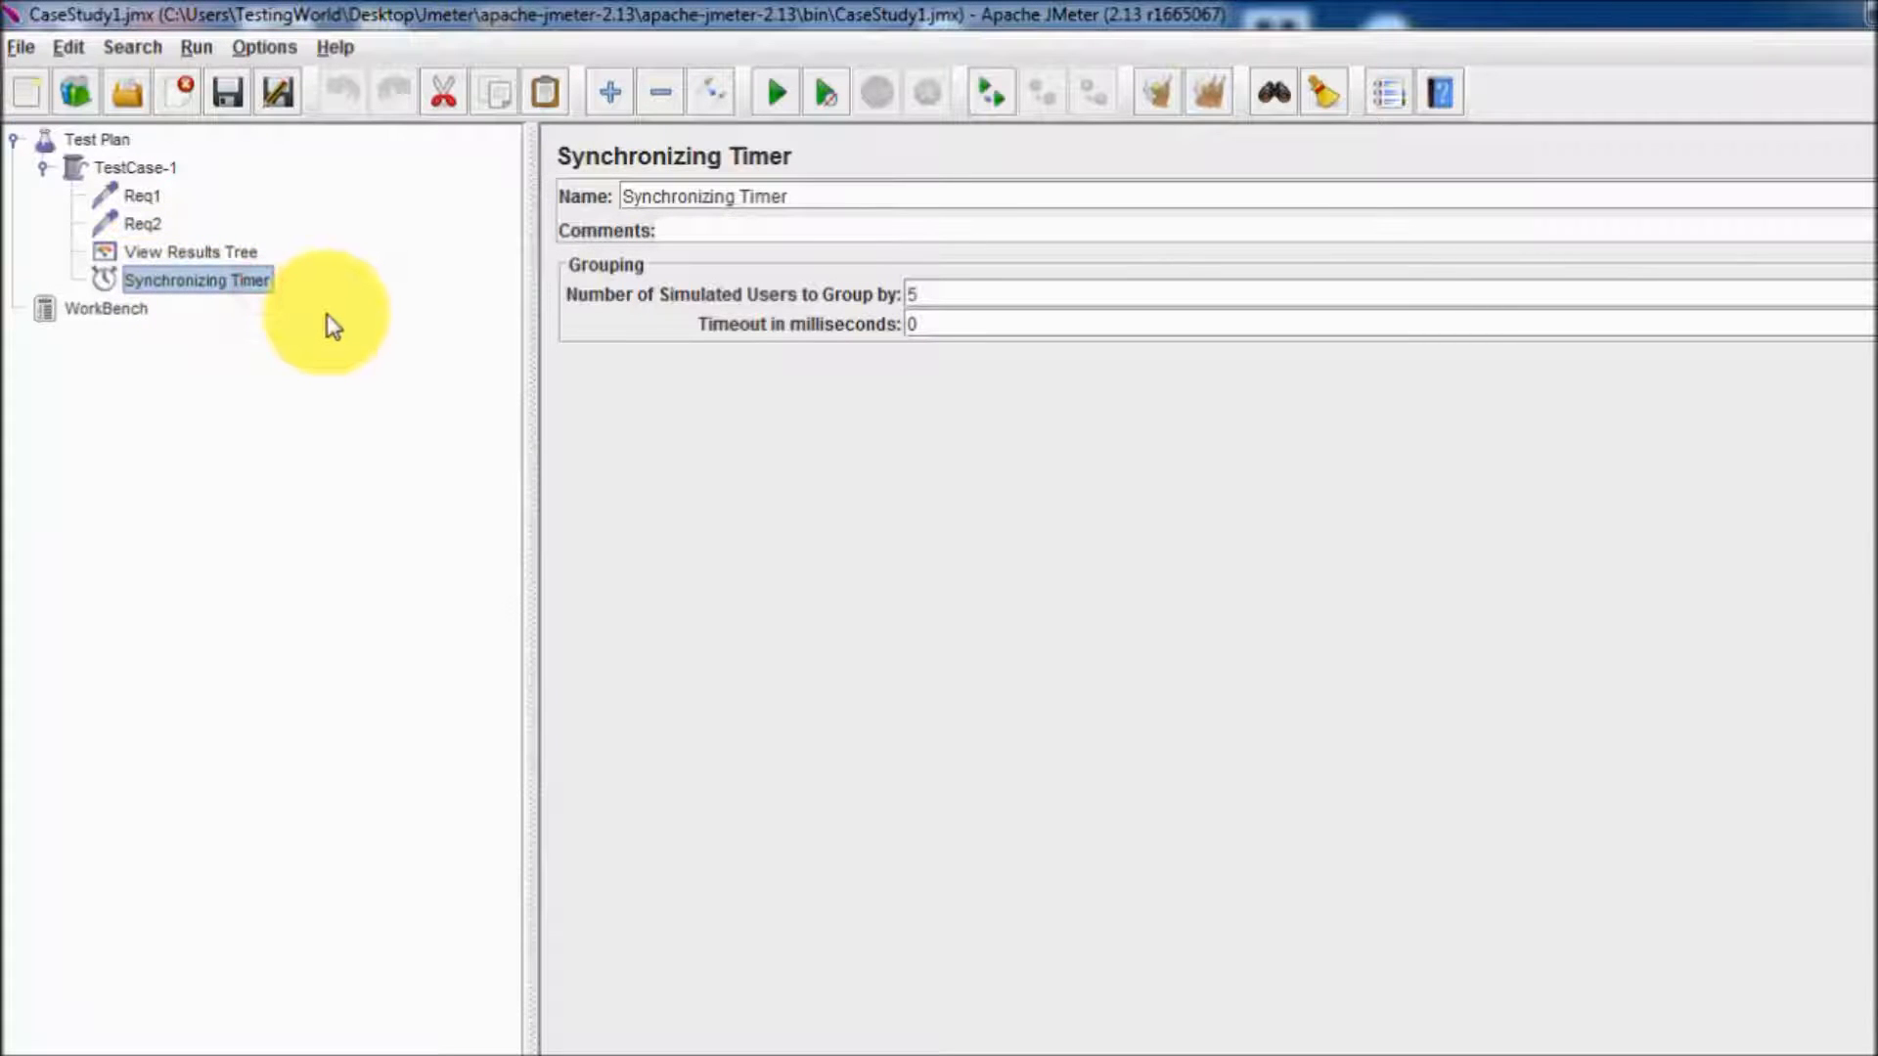
{"action": "left_click_drag", "start_coordinate": [333, 328], "coordinate": [151, 217]}
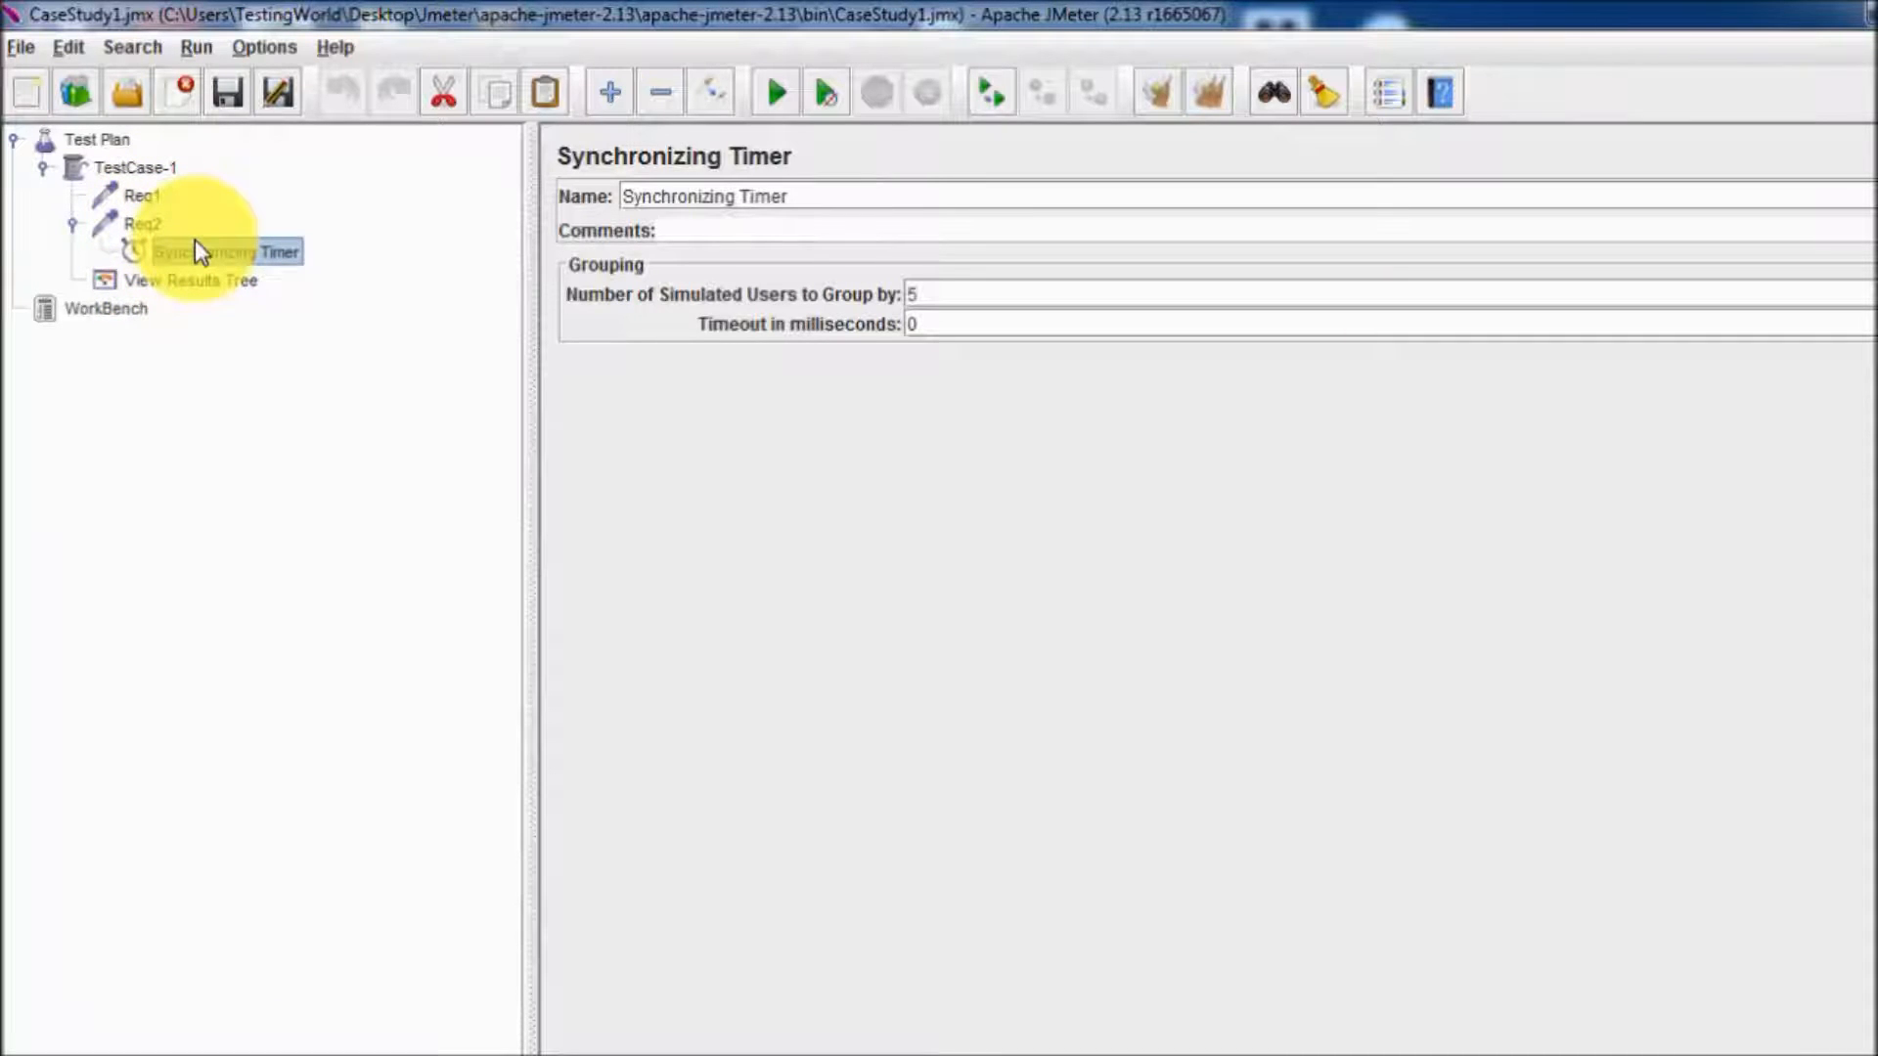
Clear all earlier test results and remove the Synchronizing Timer from the Req2 request.
{"action": "left_click", "coordinate": [145, 196]}
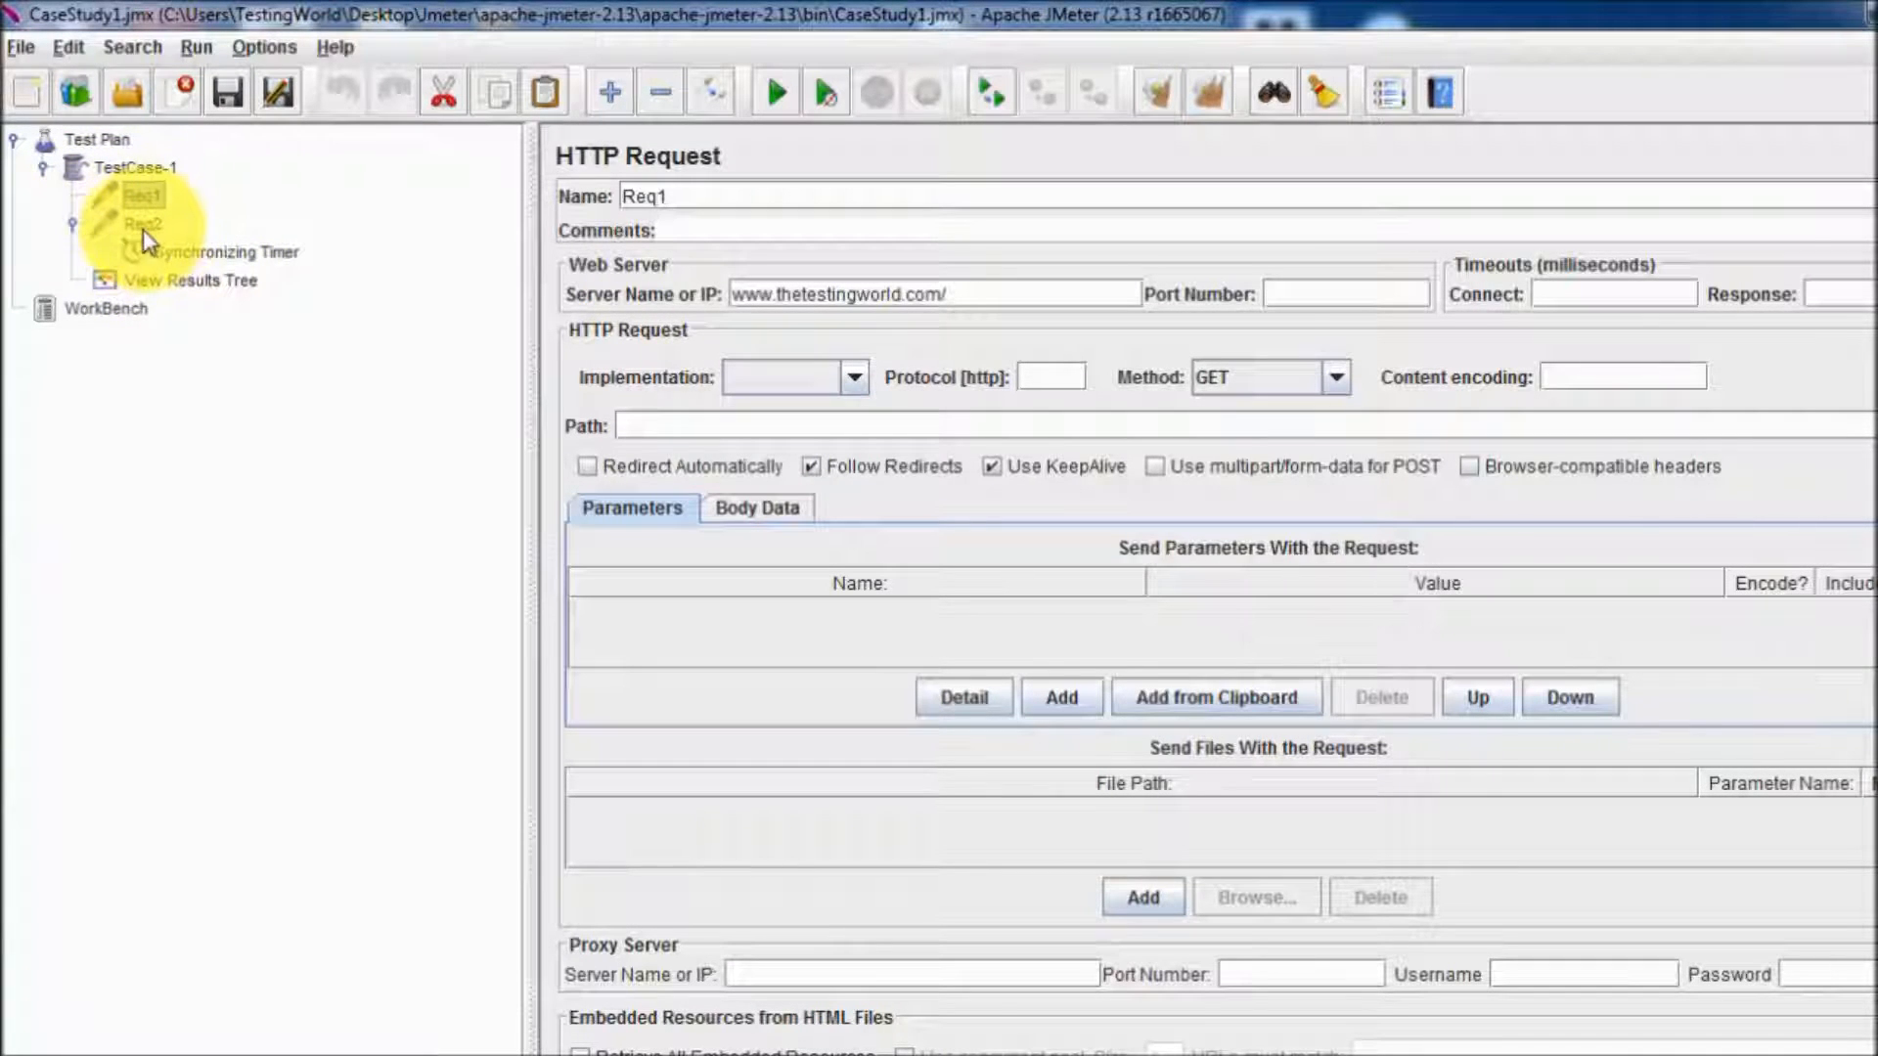
{"action": "left_click", "coordinate": [239, 252]}
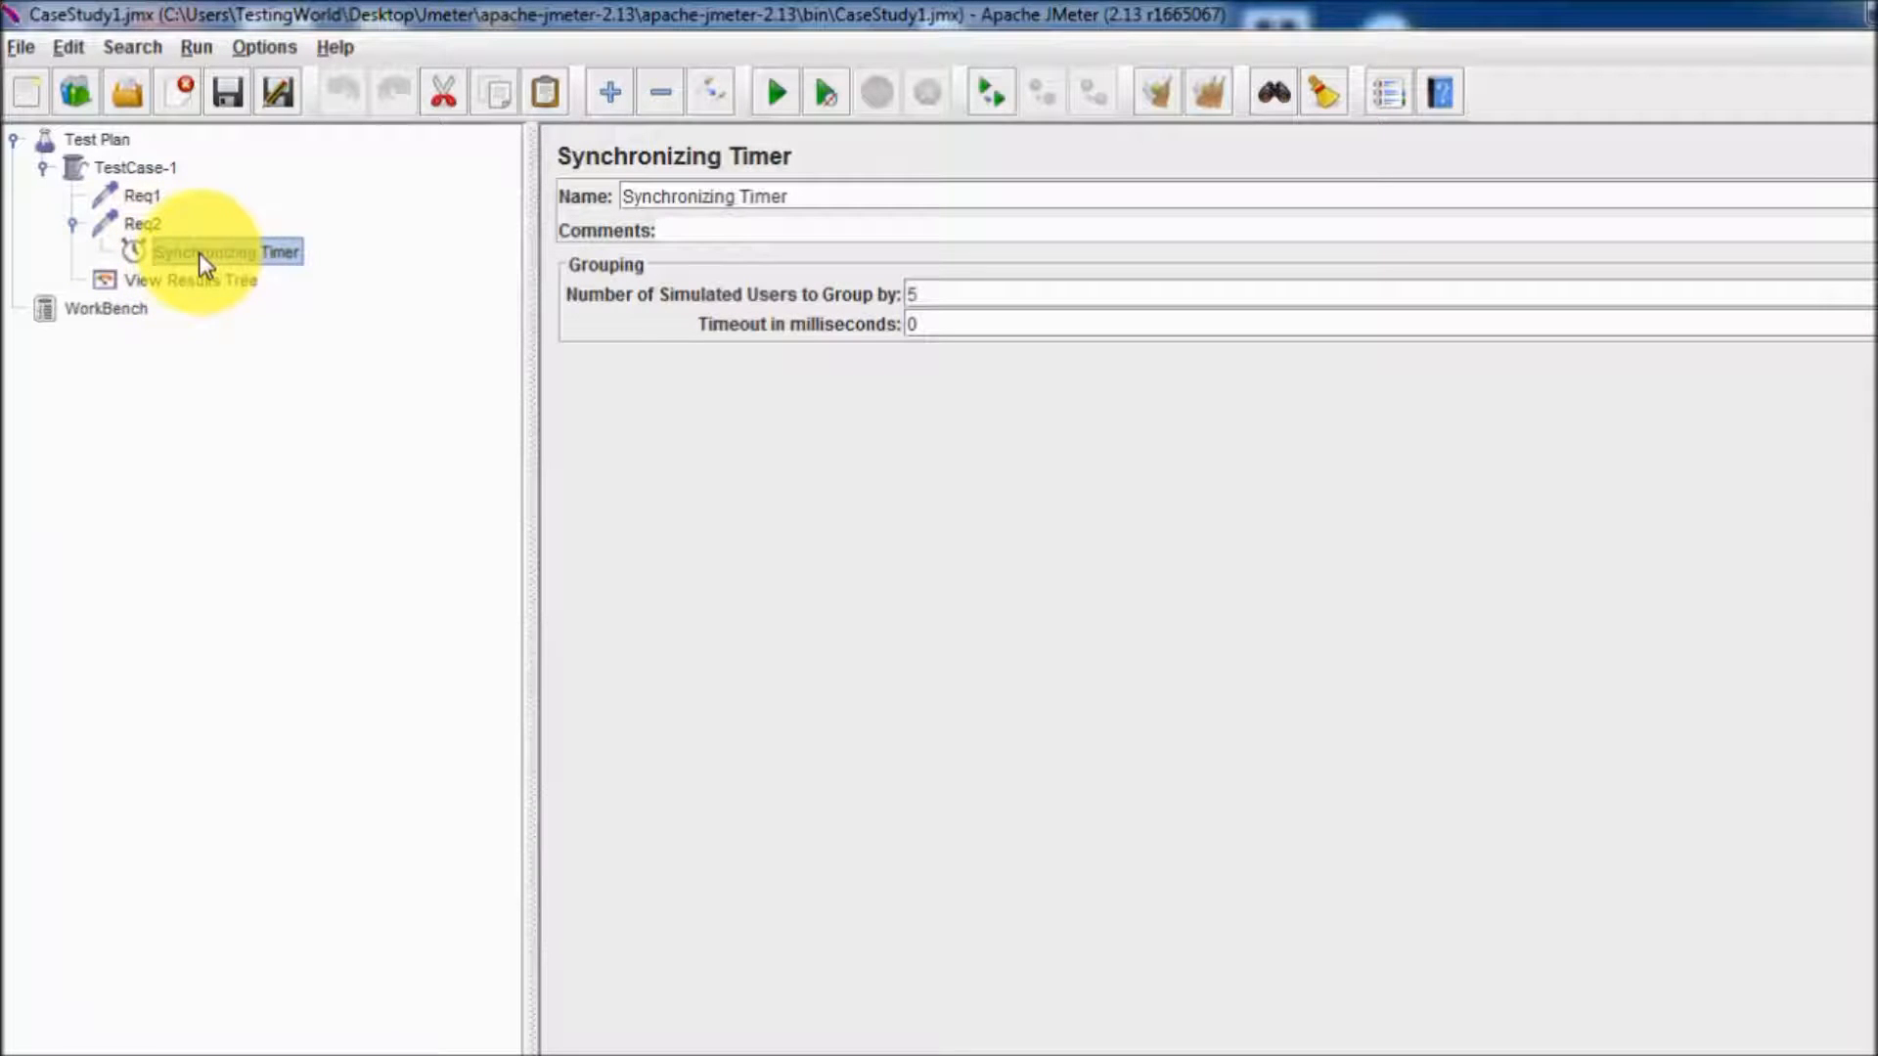
{"action": "left_click", "coordinate": [920, 292]}
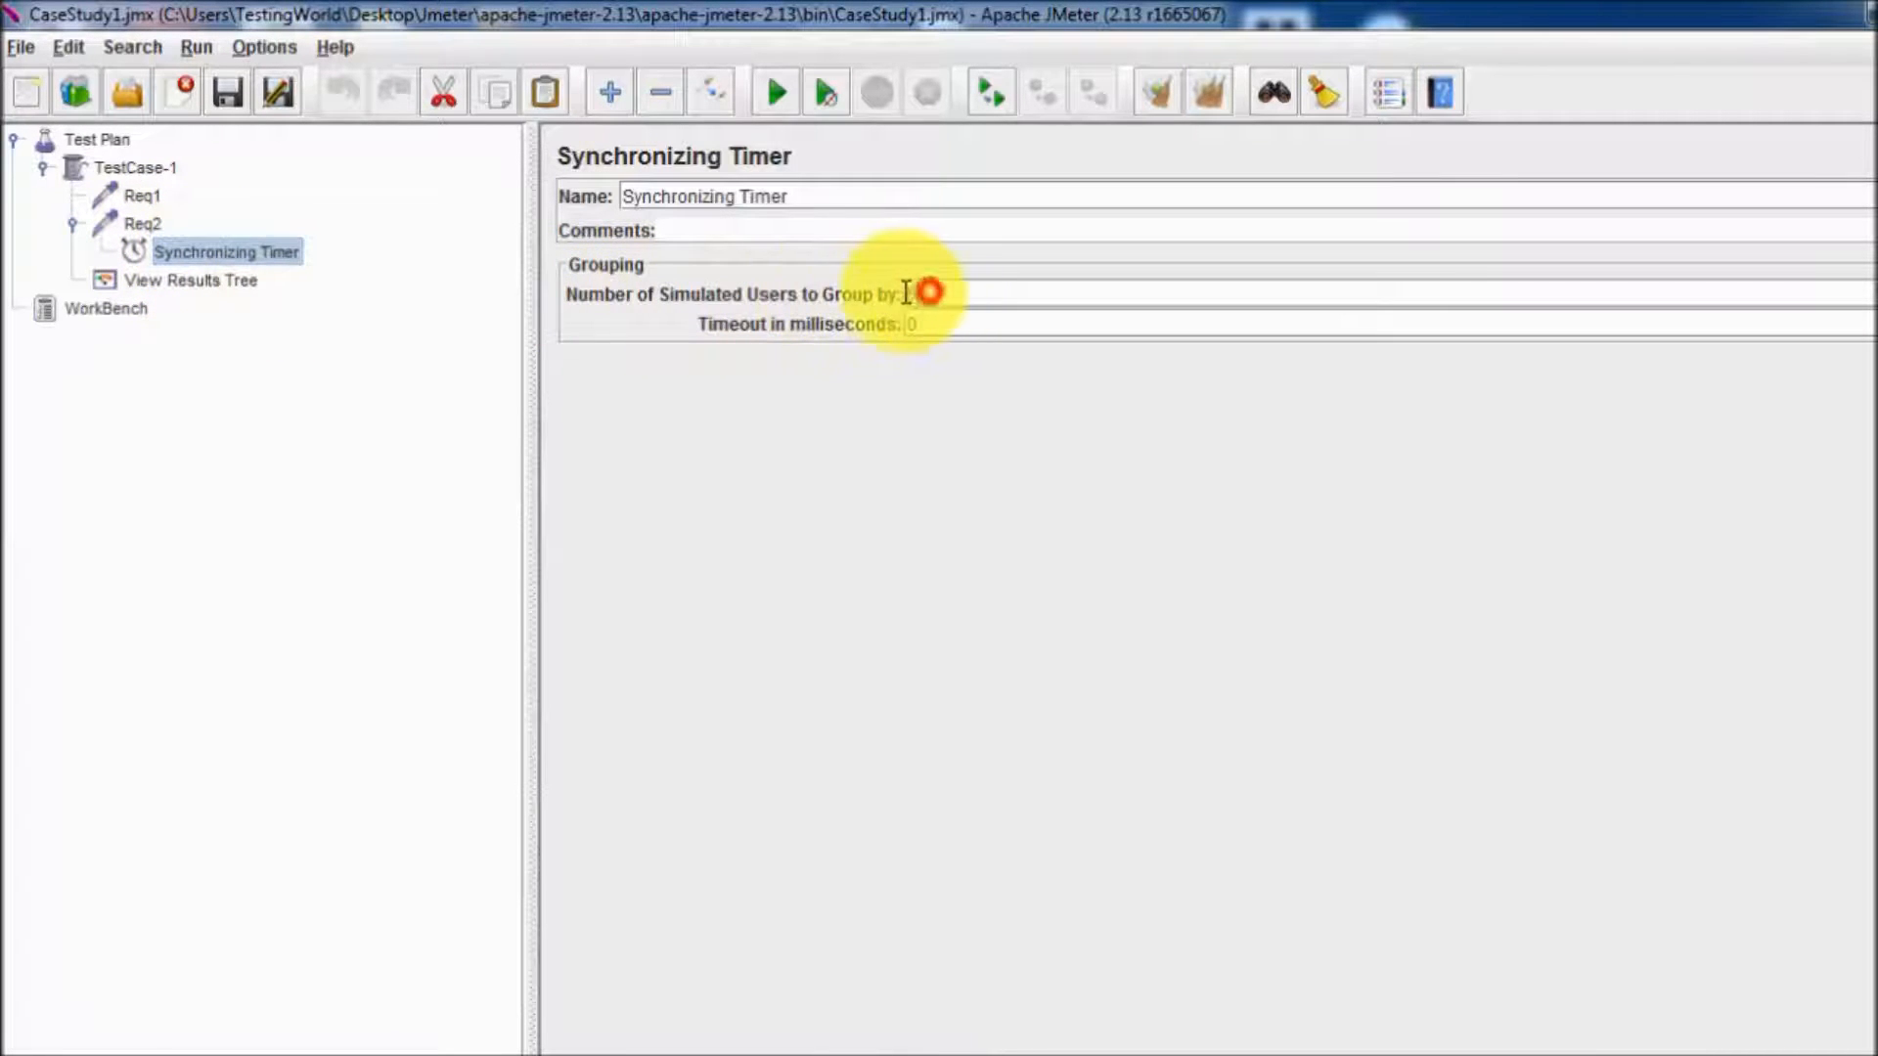
{"action": "left_click", "coordinate": [931, 293]}
{"action": "left_click_drag", "start_coordinate": [960, 291], "coordinate": [854, 283]}
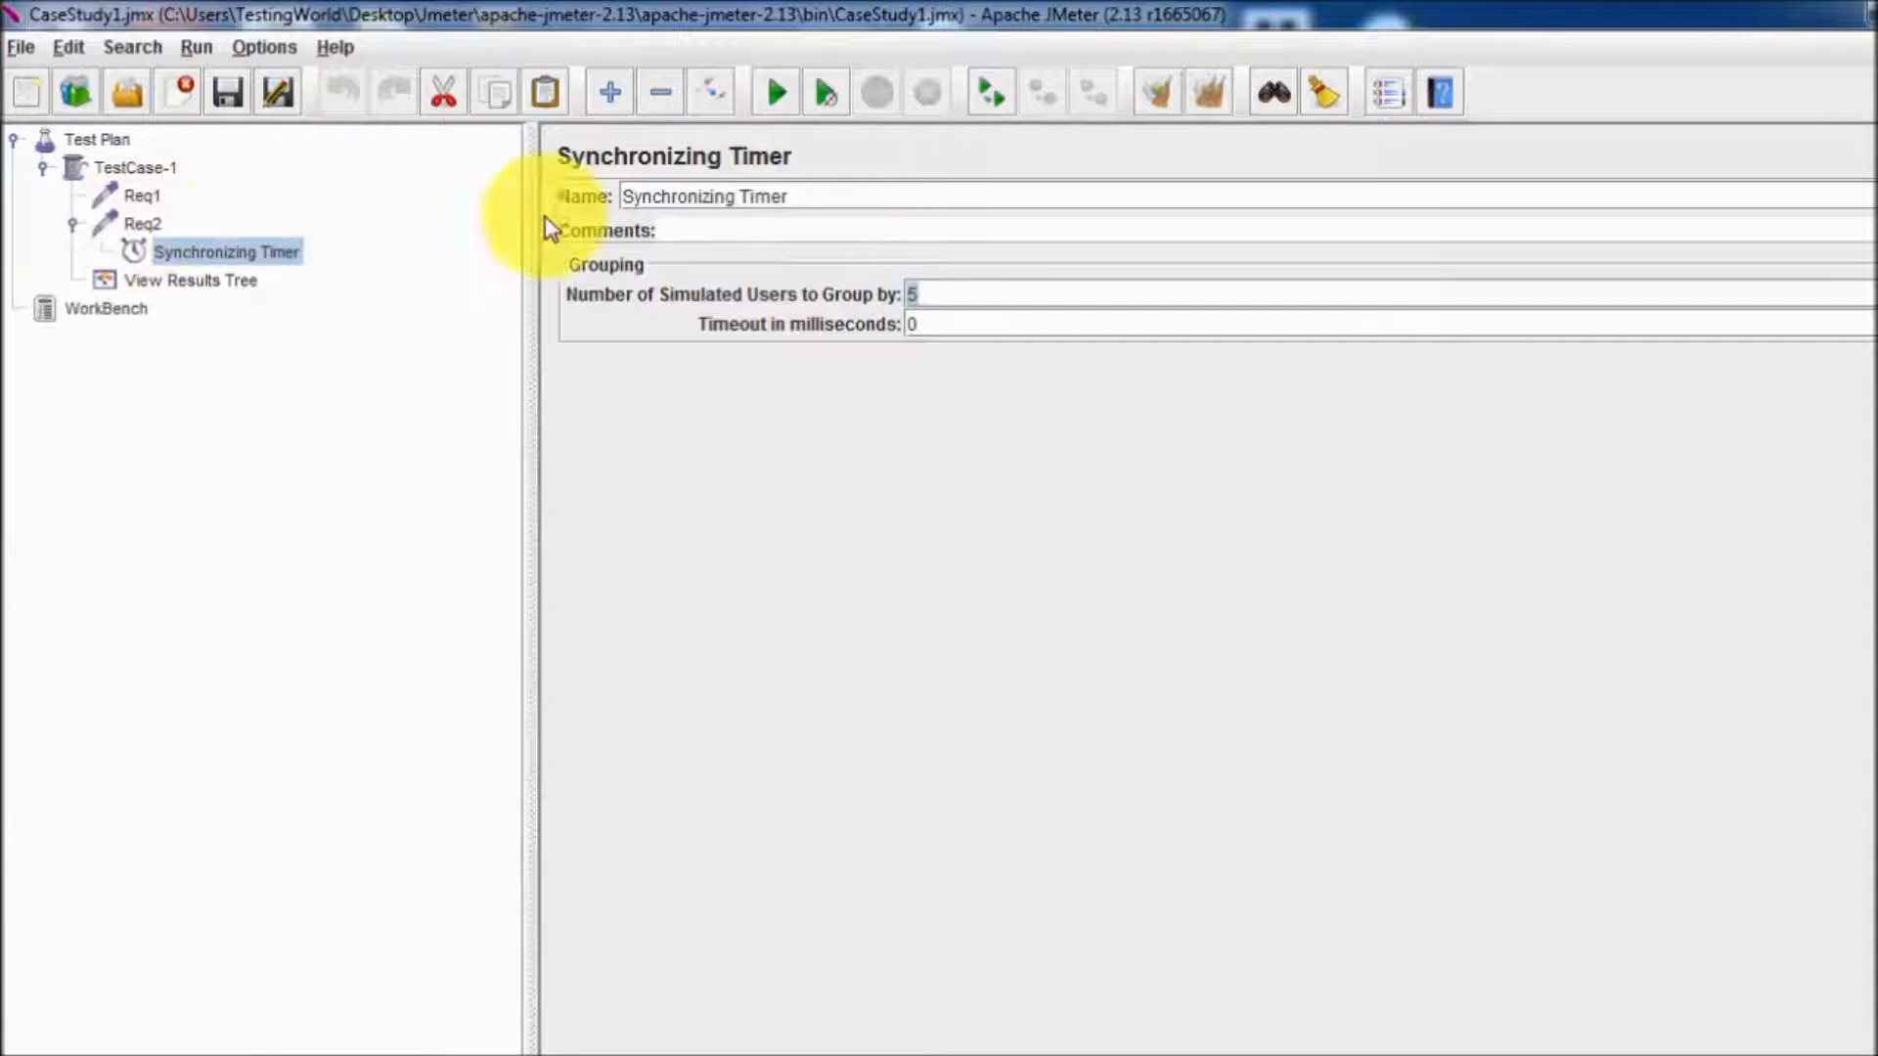
{"action": "left_click", "coordinate": [1208, 92]}
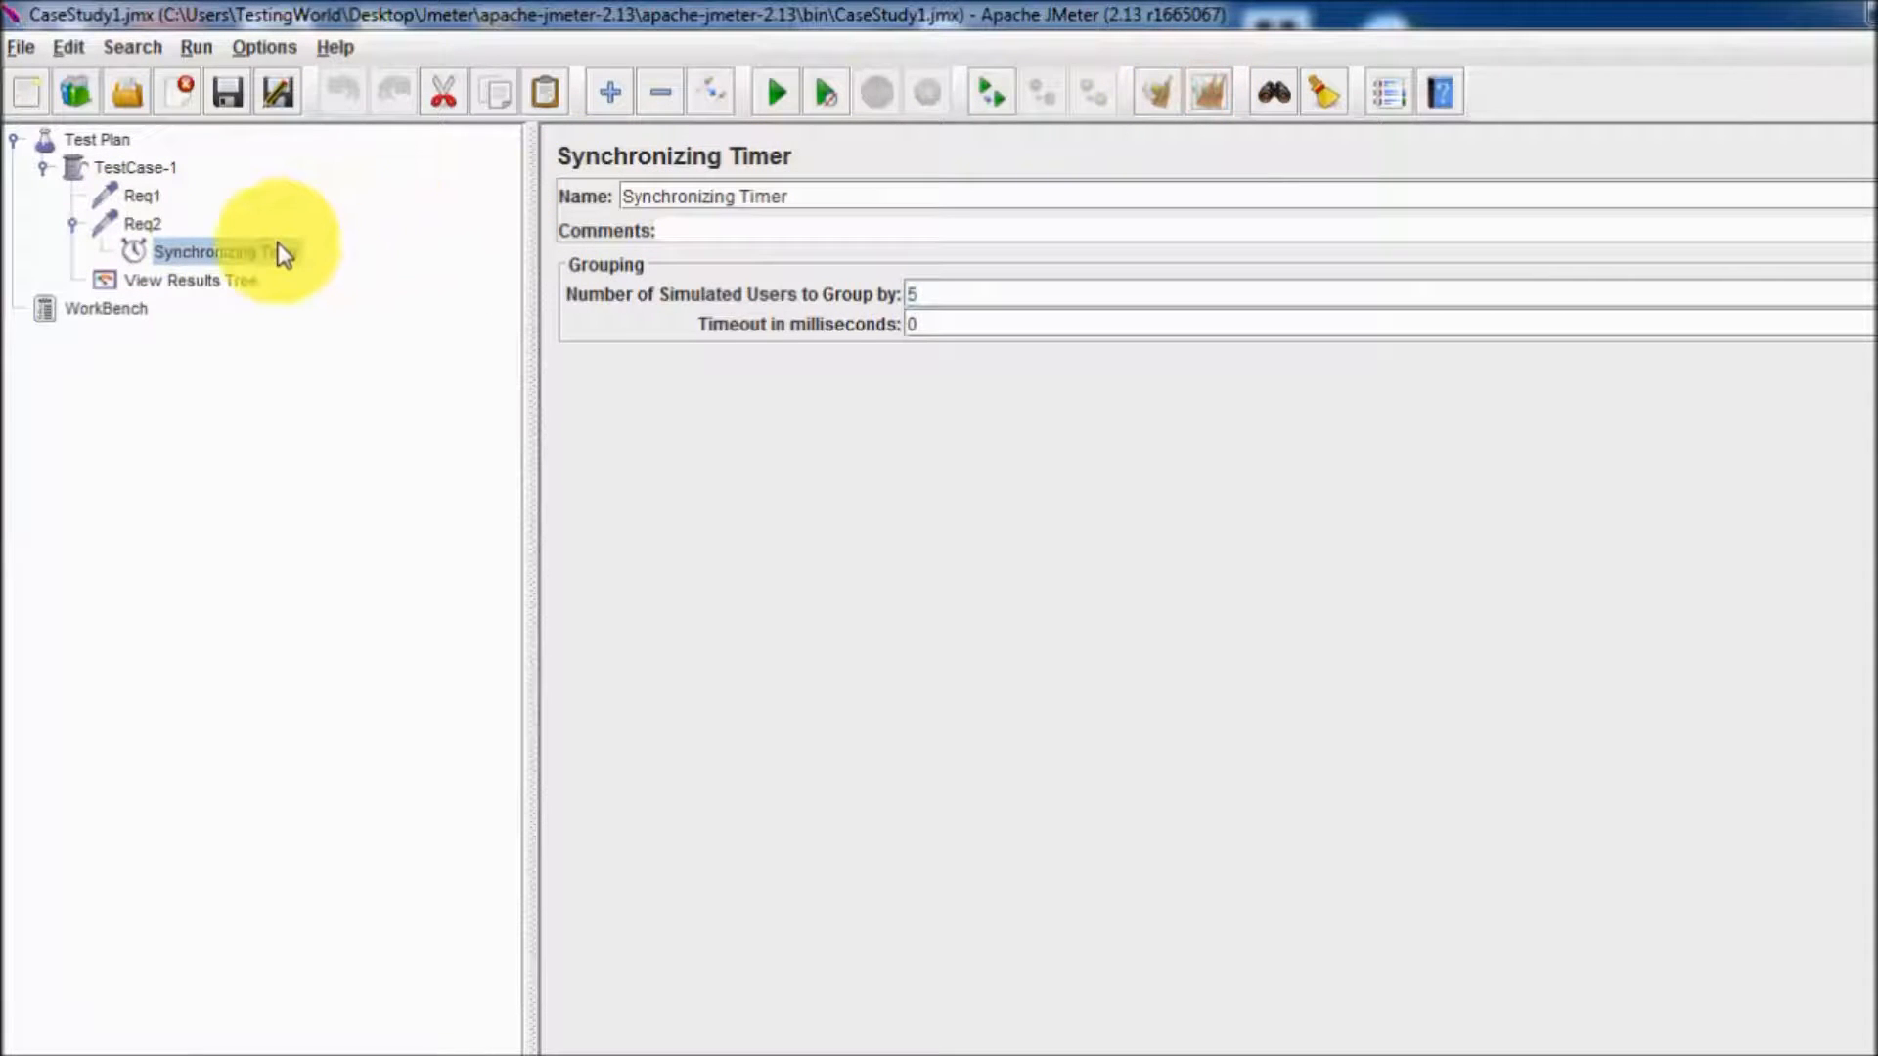
{"action": "key", "text": "Delete"}
{"action": "key", "text": "Return"}
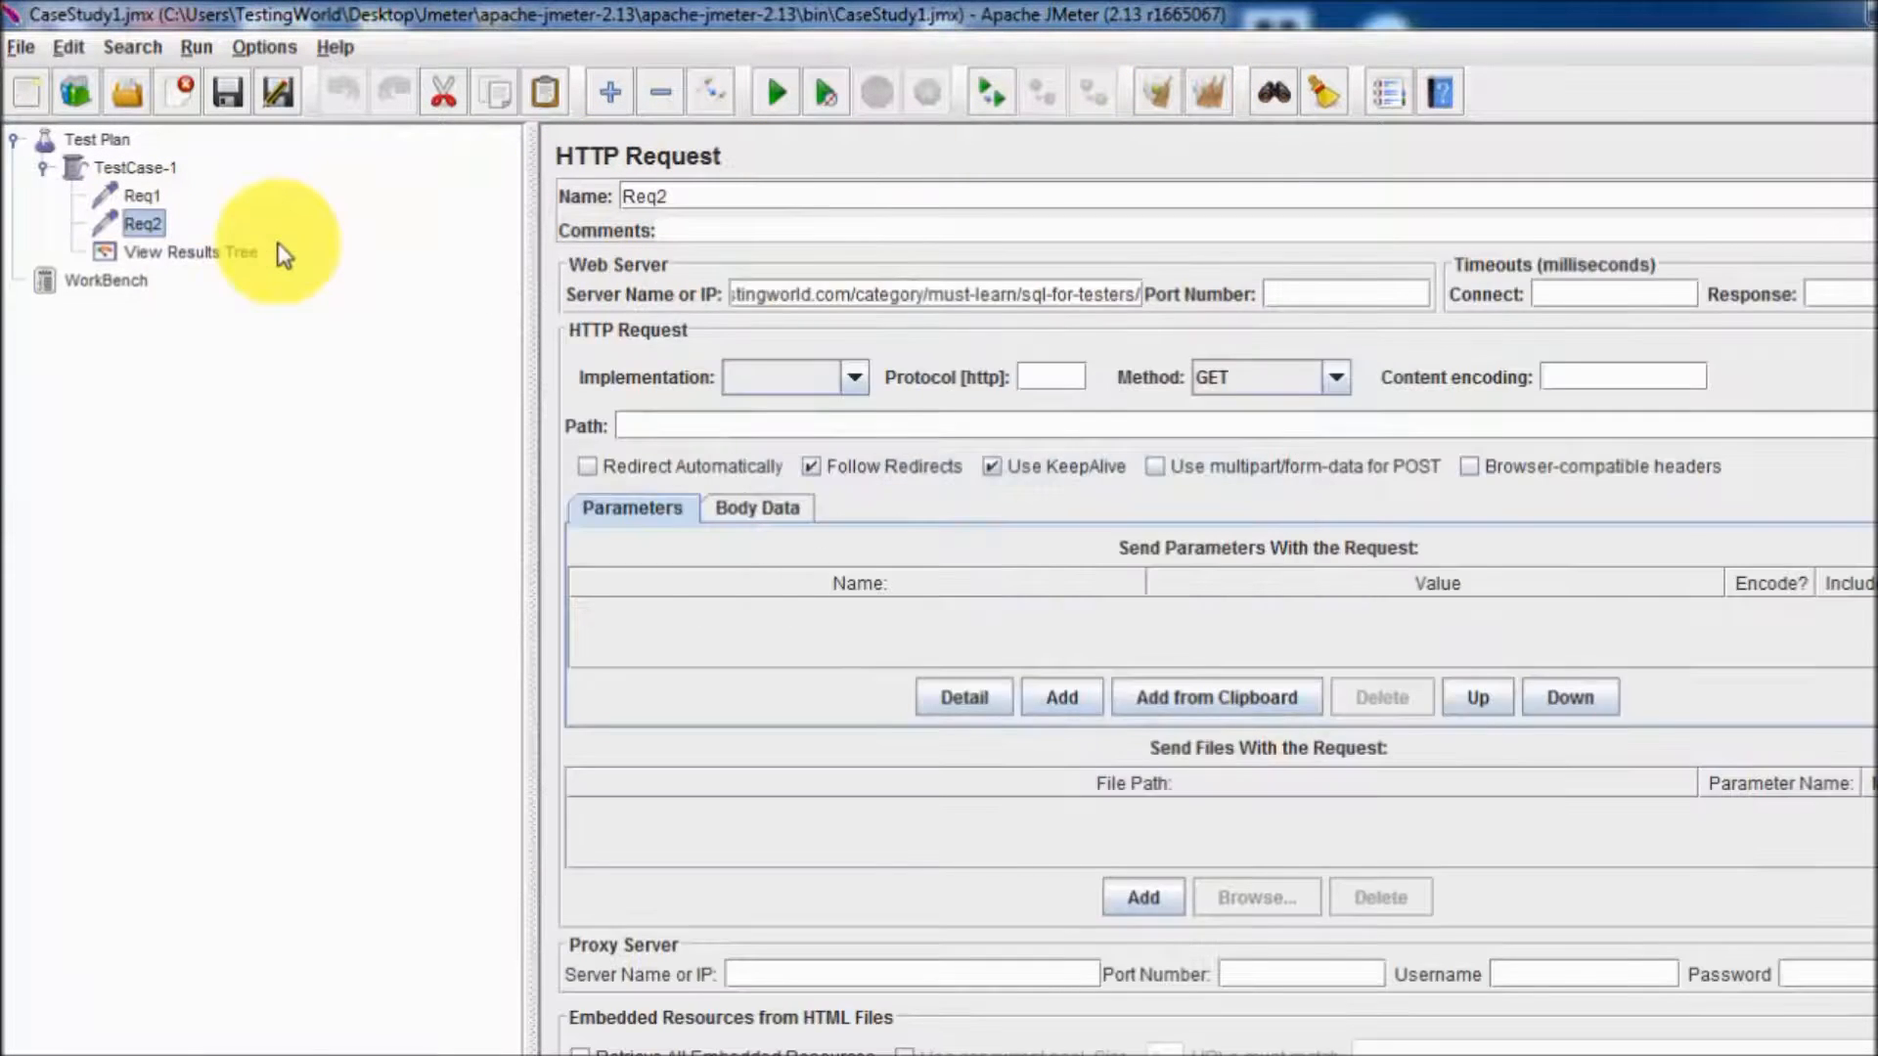
Run the test without a timer and watch the samples in View Results Tree.
{"action": "left_click", "coordinate": [250, 254]}
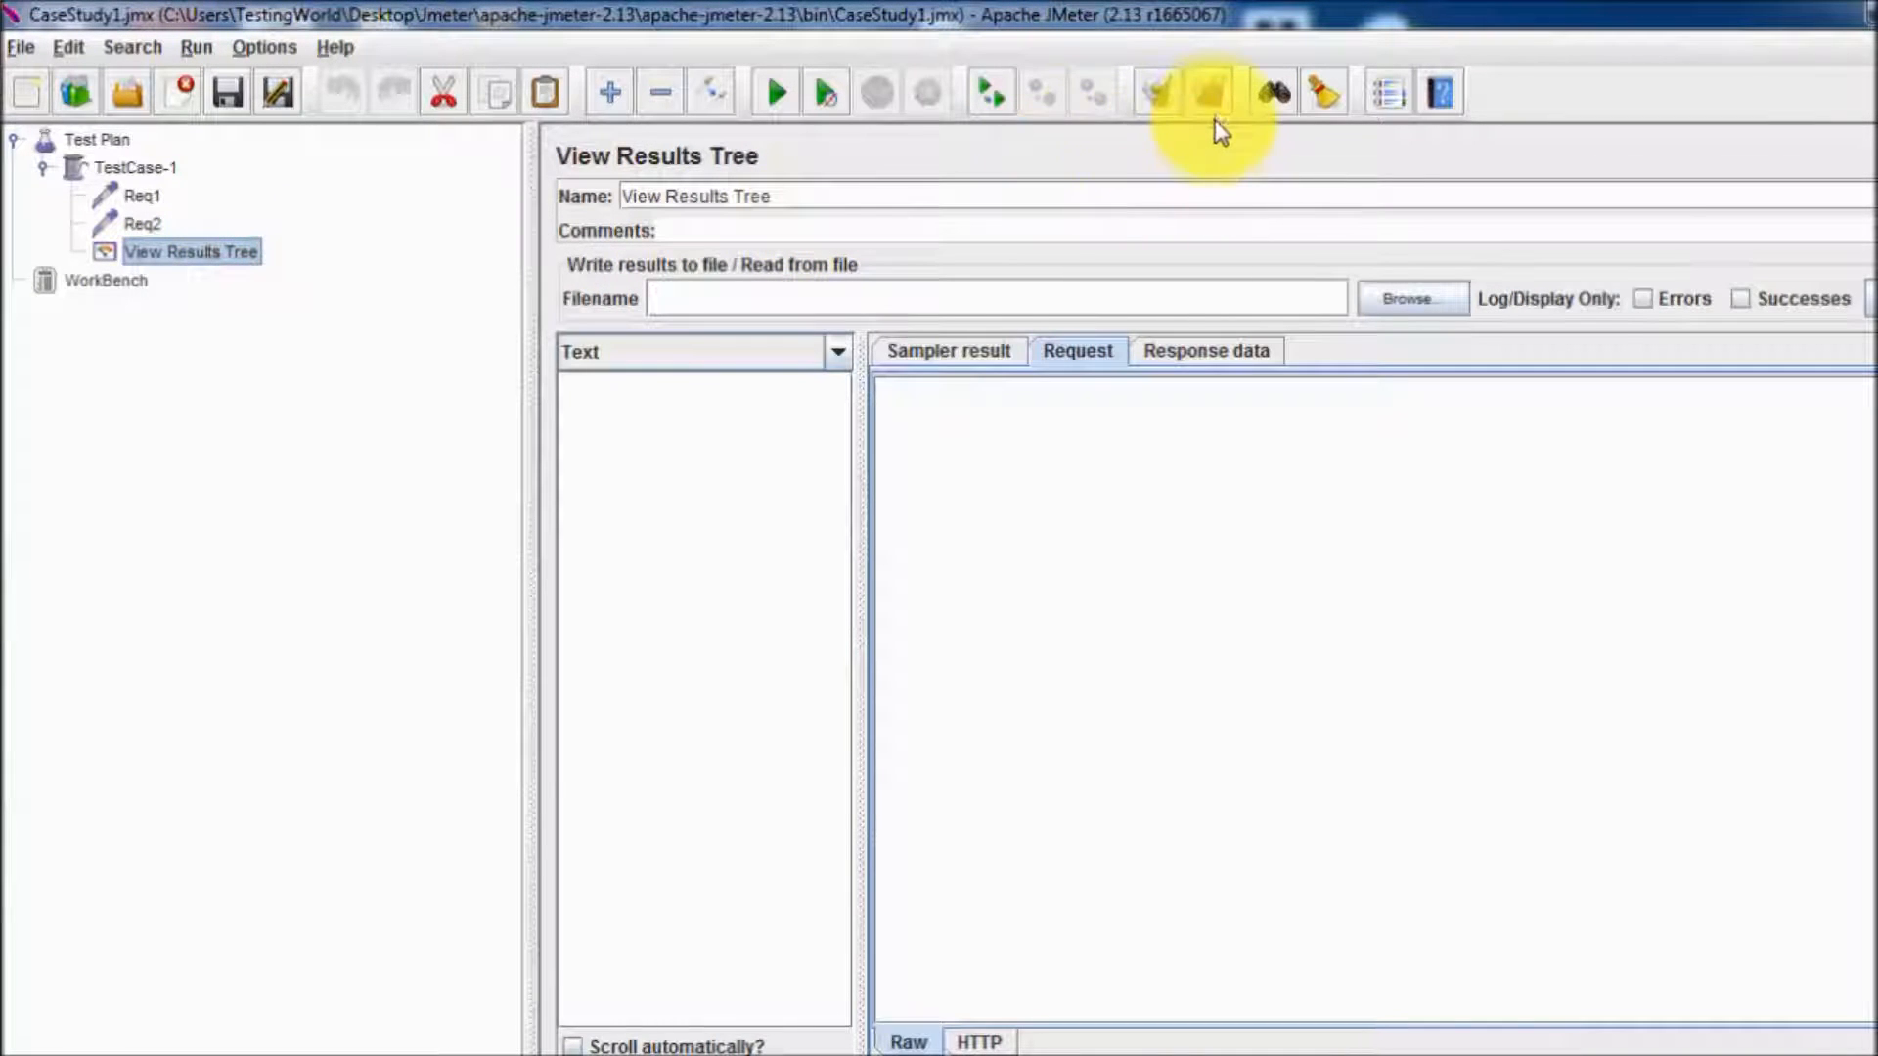
{"action": "left_click", "coordinate": [788, 84]}
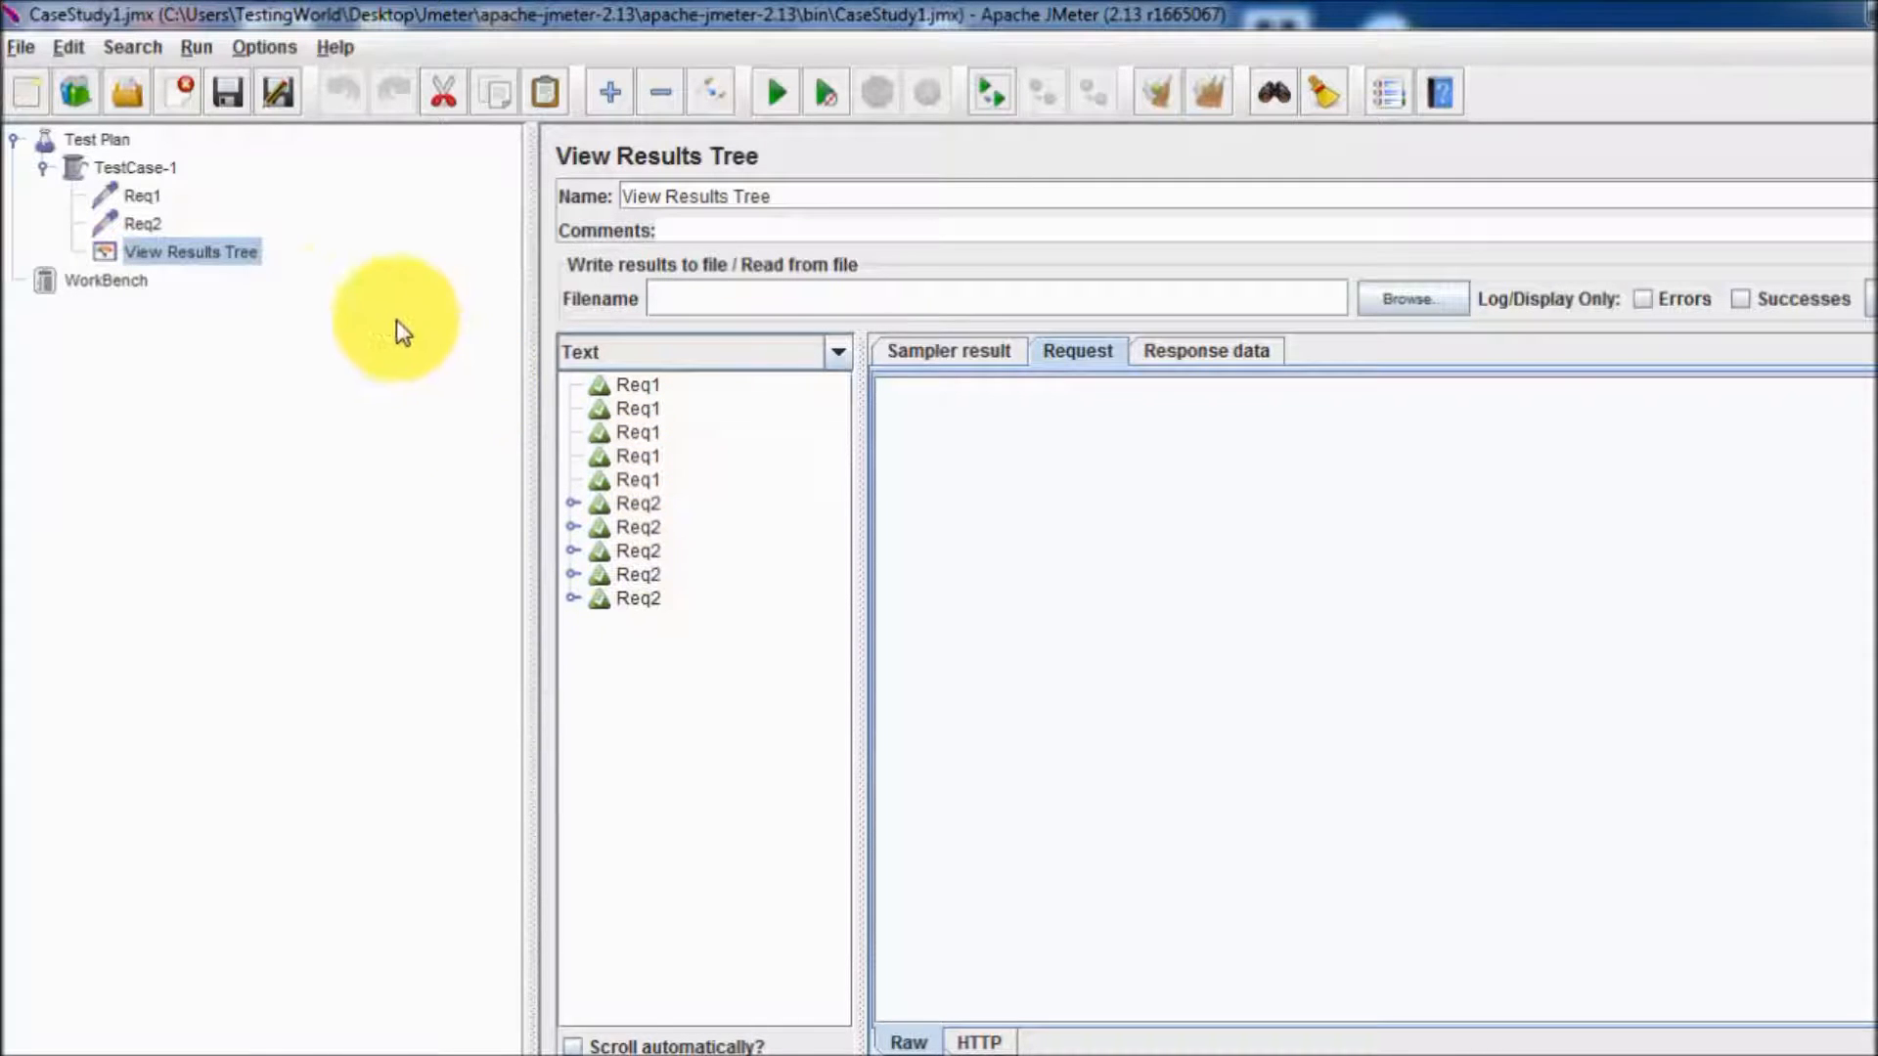
Set the number of threads (users) of the TestCase-1 thread group to 20.
{"action": "left_click", "coordinate": [156, 170]}
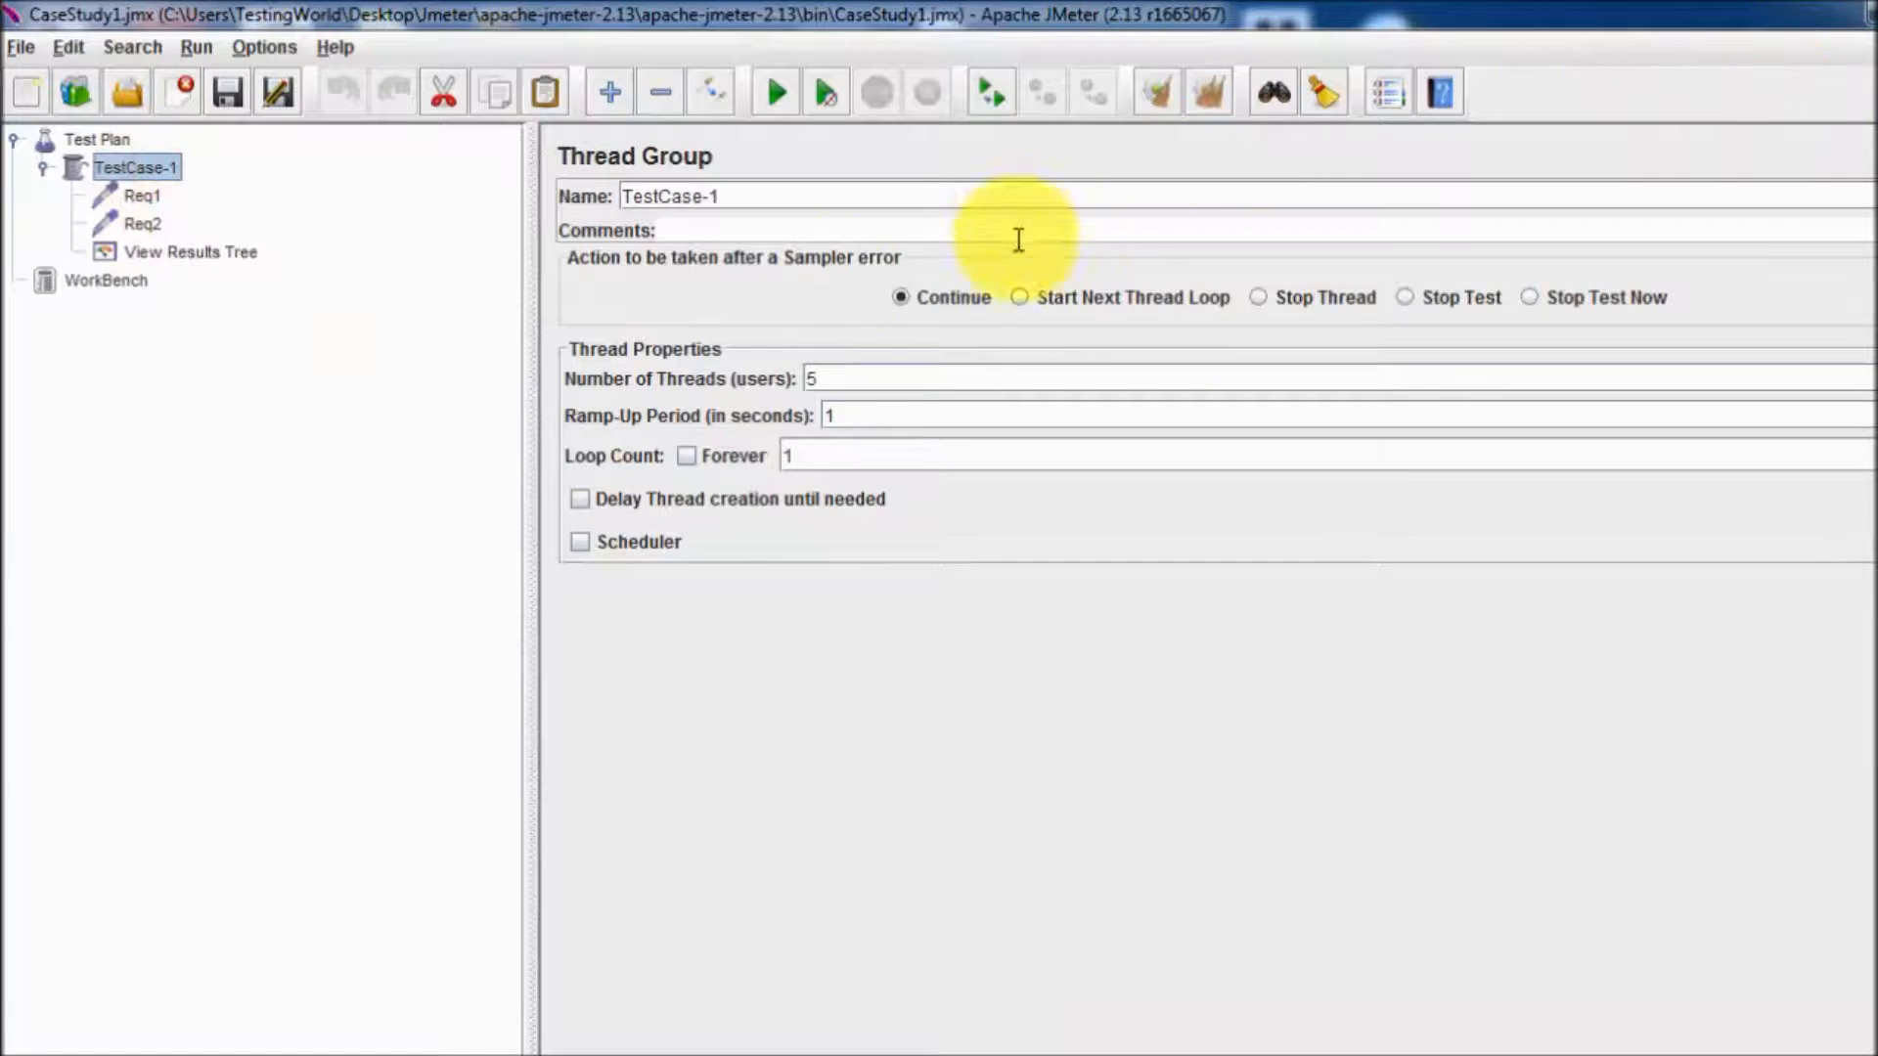
{"action": "double_click", "coordinate": [875, 378]}
{"action": "type", "text": "2"}
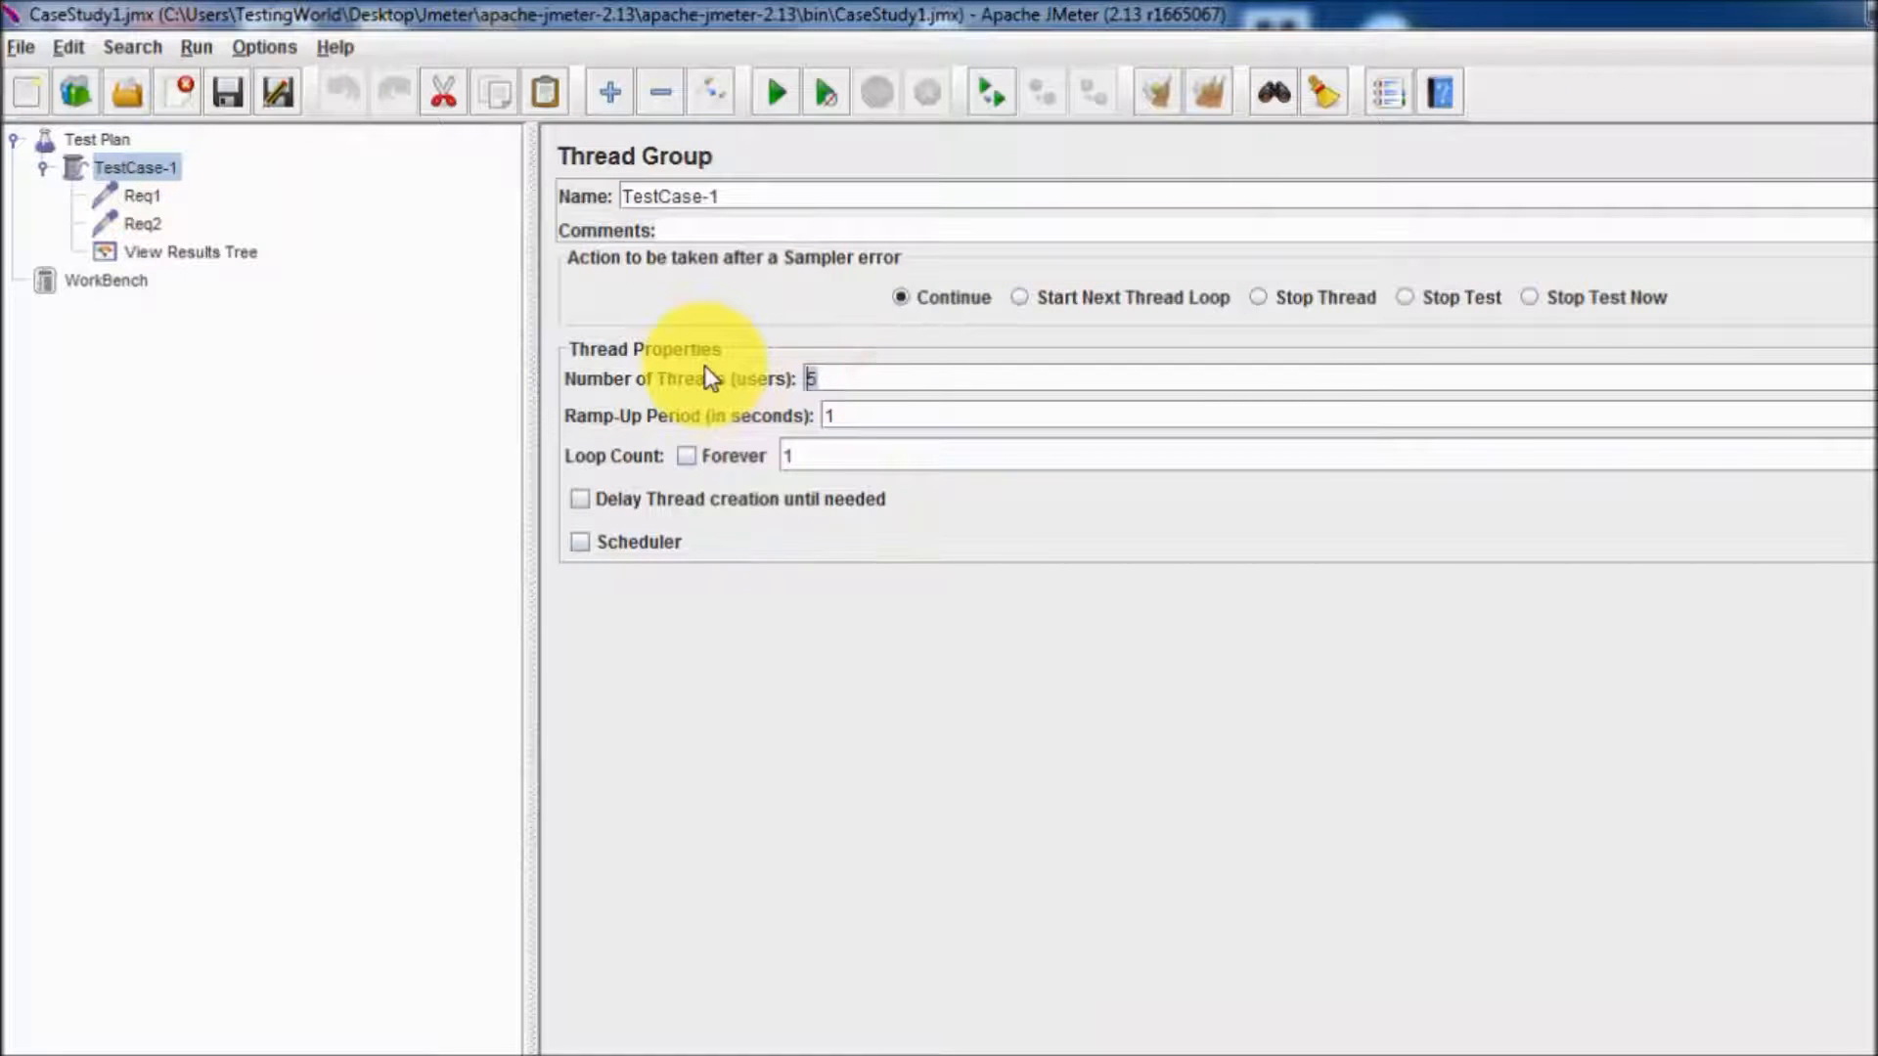
{"action": "type", "text": "0"}
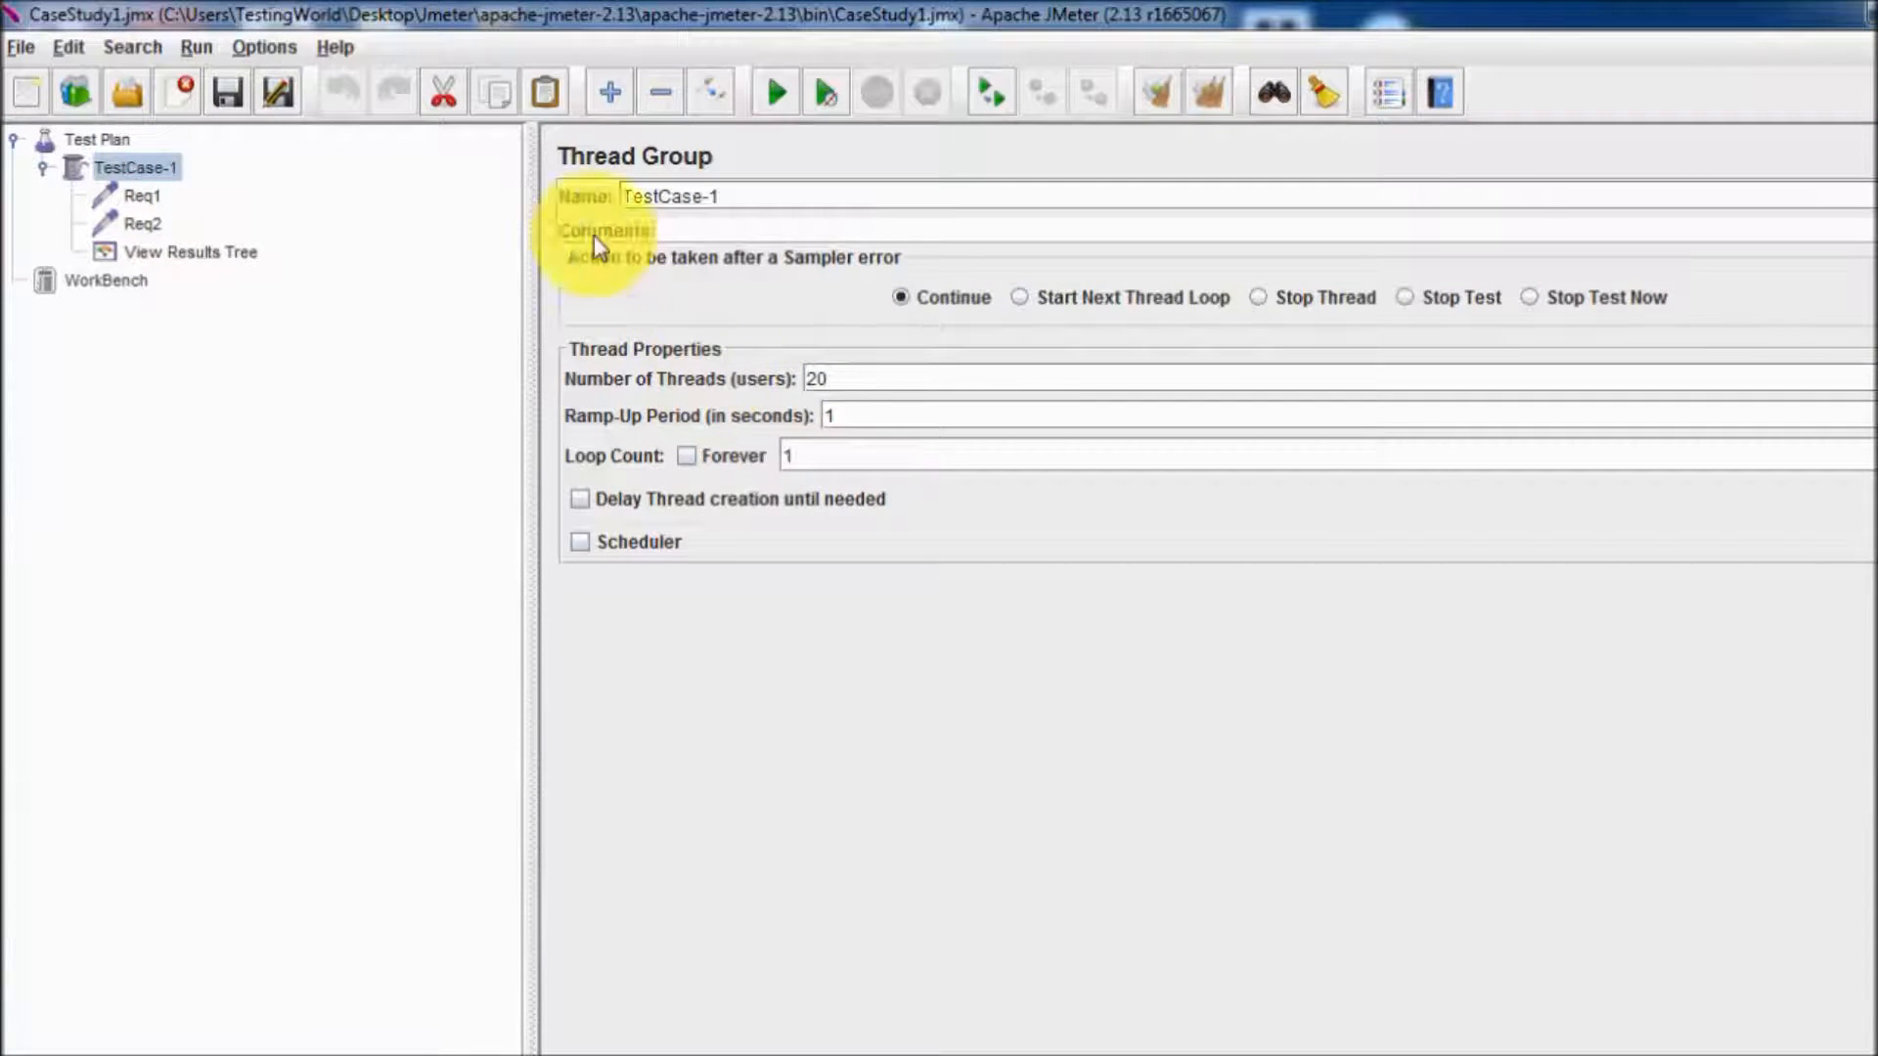
Rerun the test from cleared results and examine the request details of the first Req1 sample and the sample order.
{"action": "left_click", "coordinate": [173, 252]}
{"action": "left_click", "coordinate": [1189, 98]}
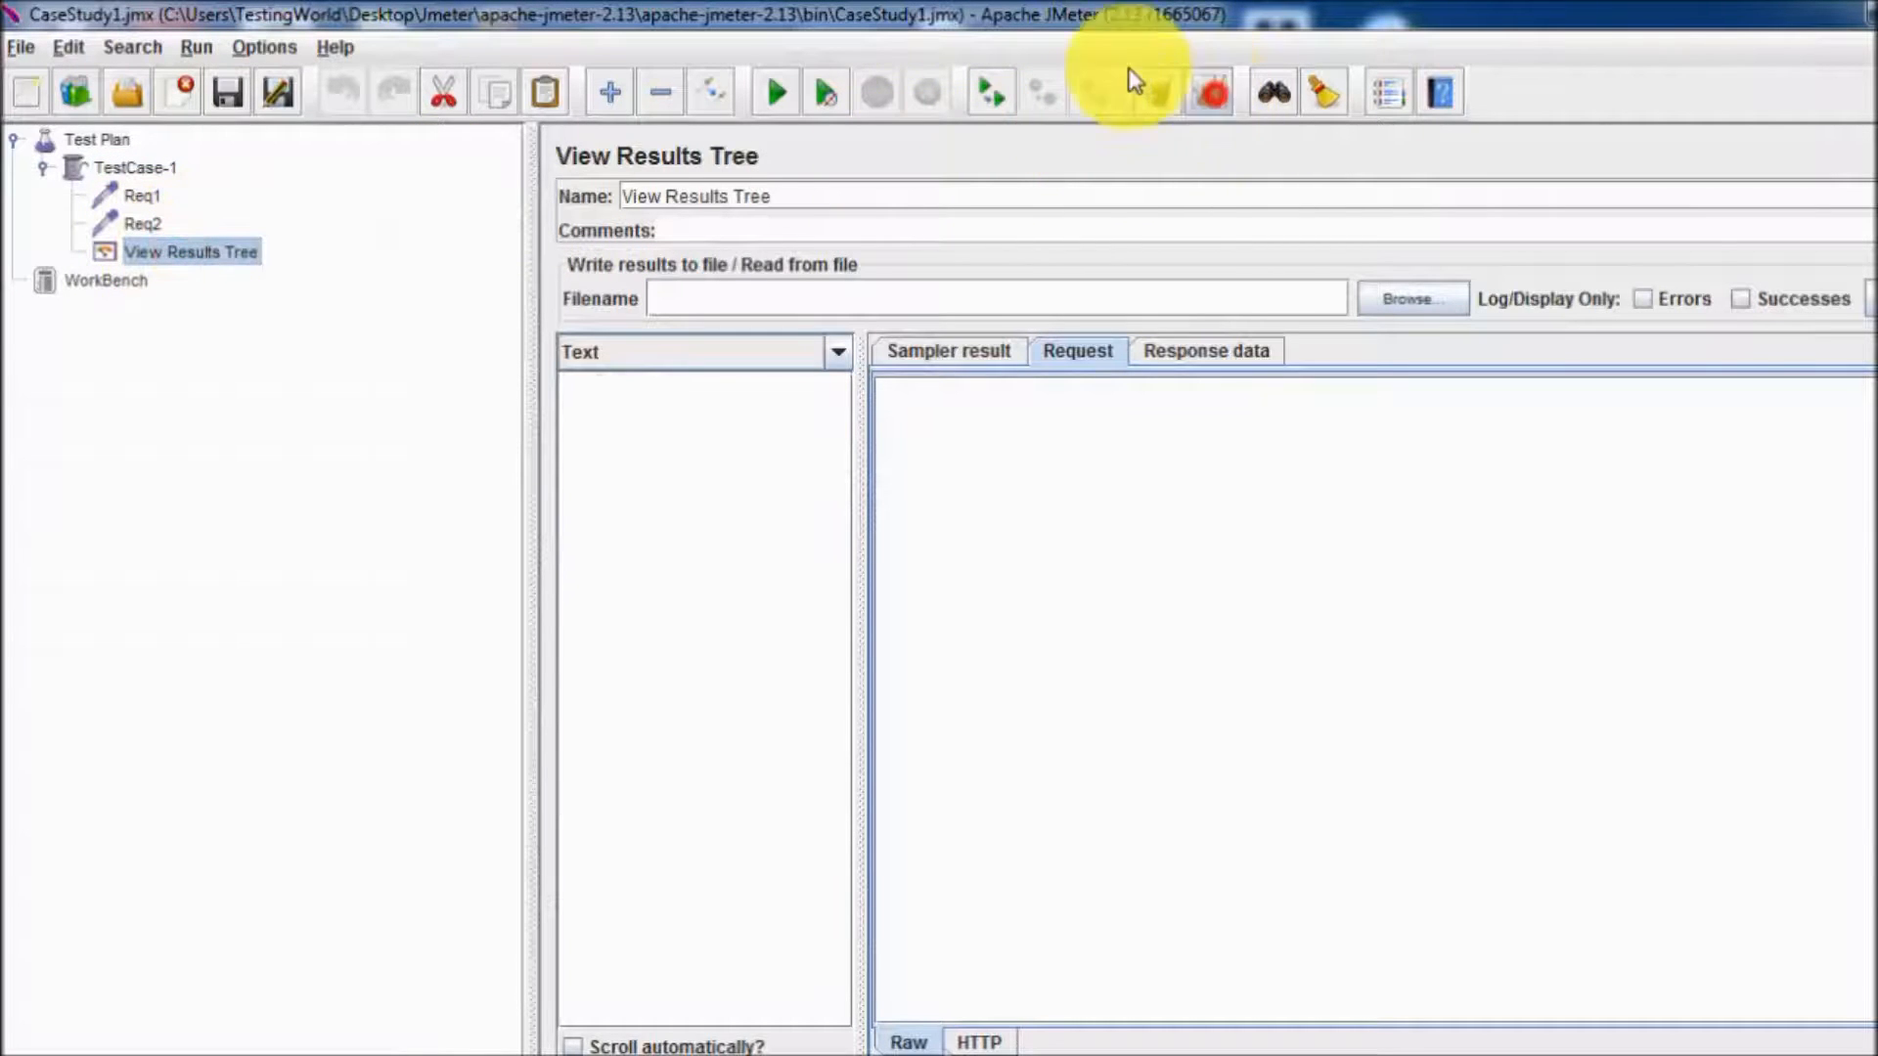
{"action": "left_click", "coordinate": [776, 90]}
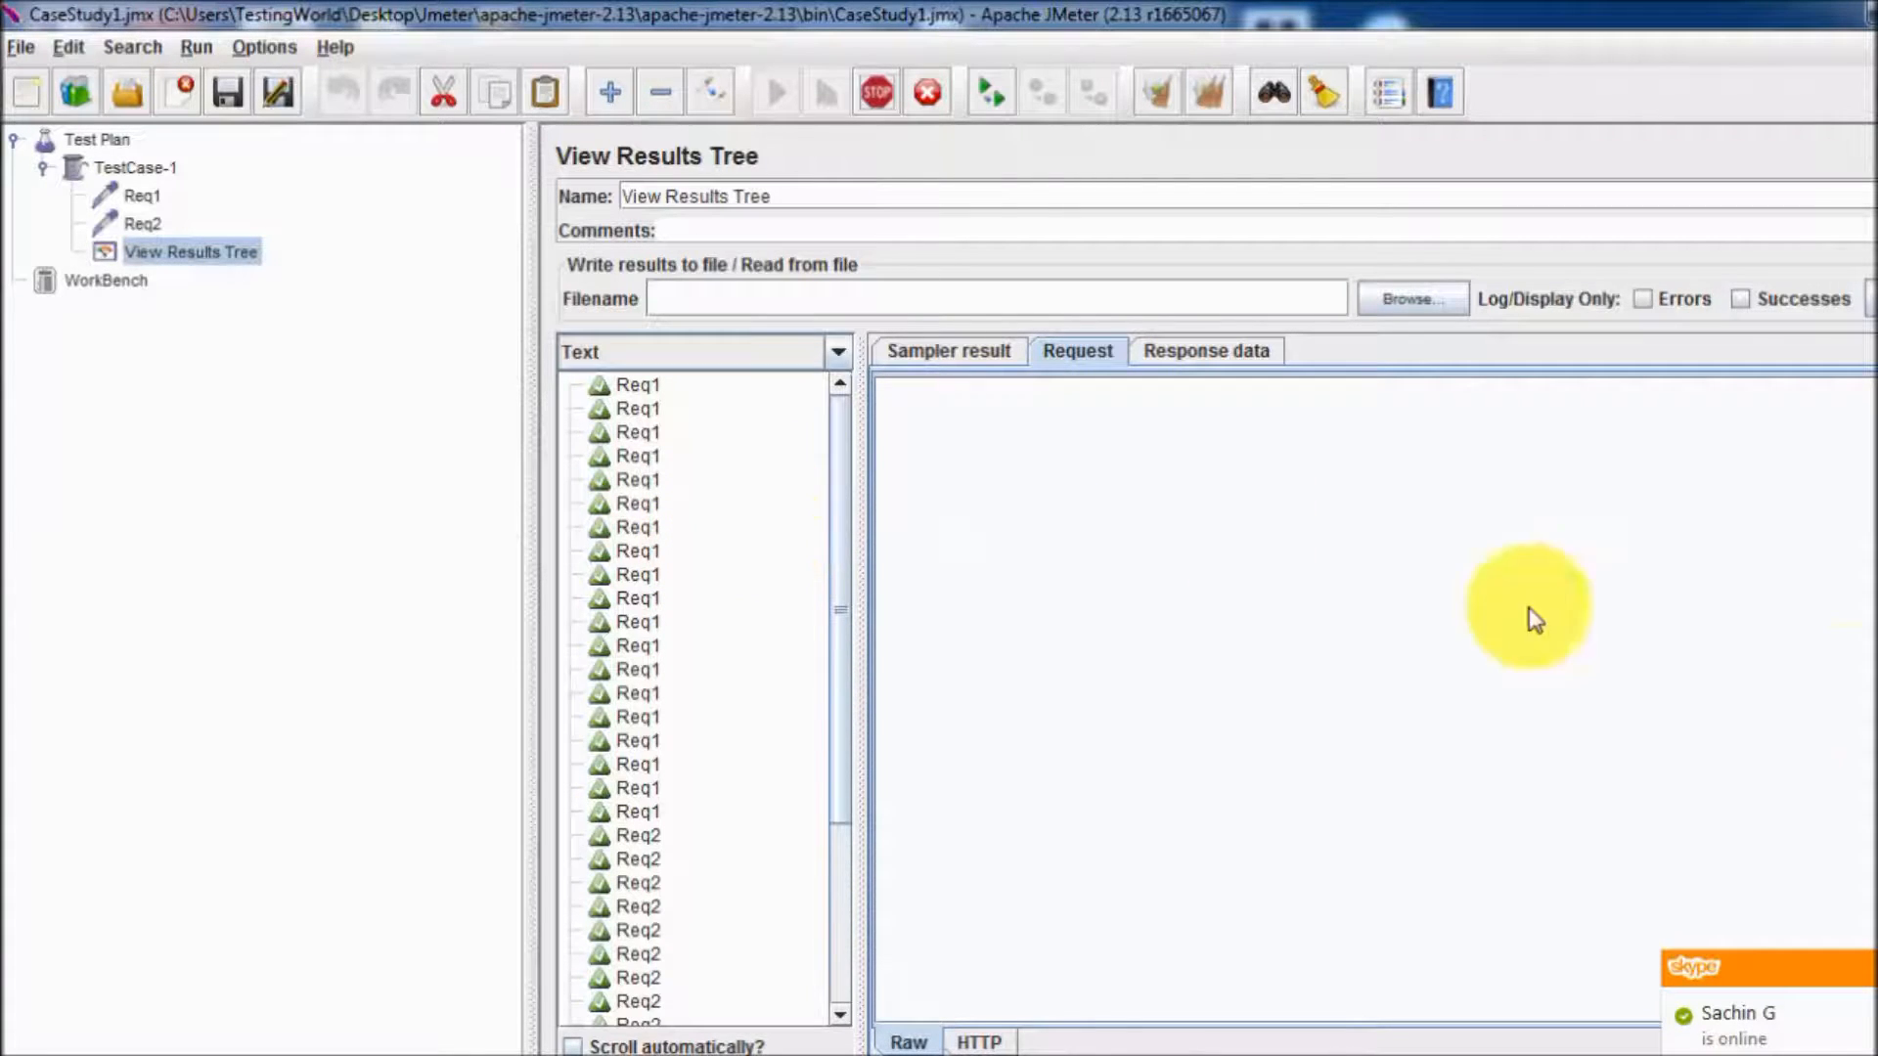
{"action": "left_click", "coordinate": [653, 389]}
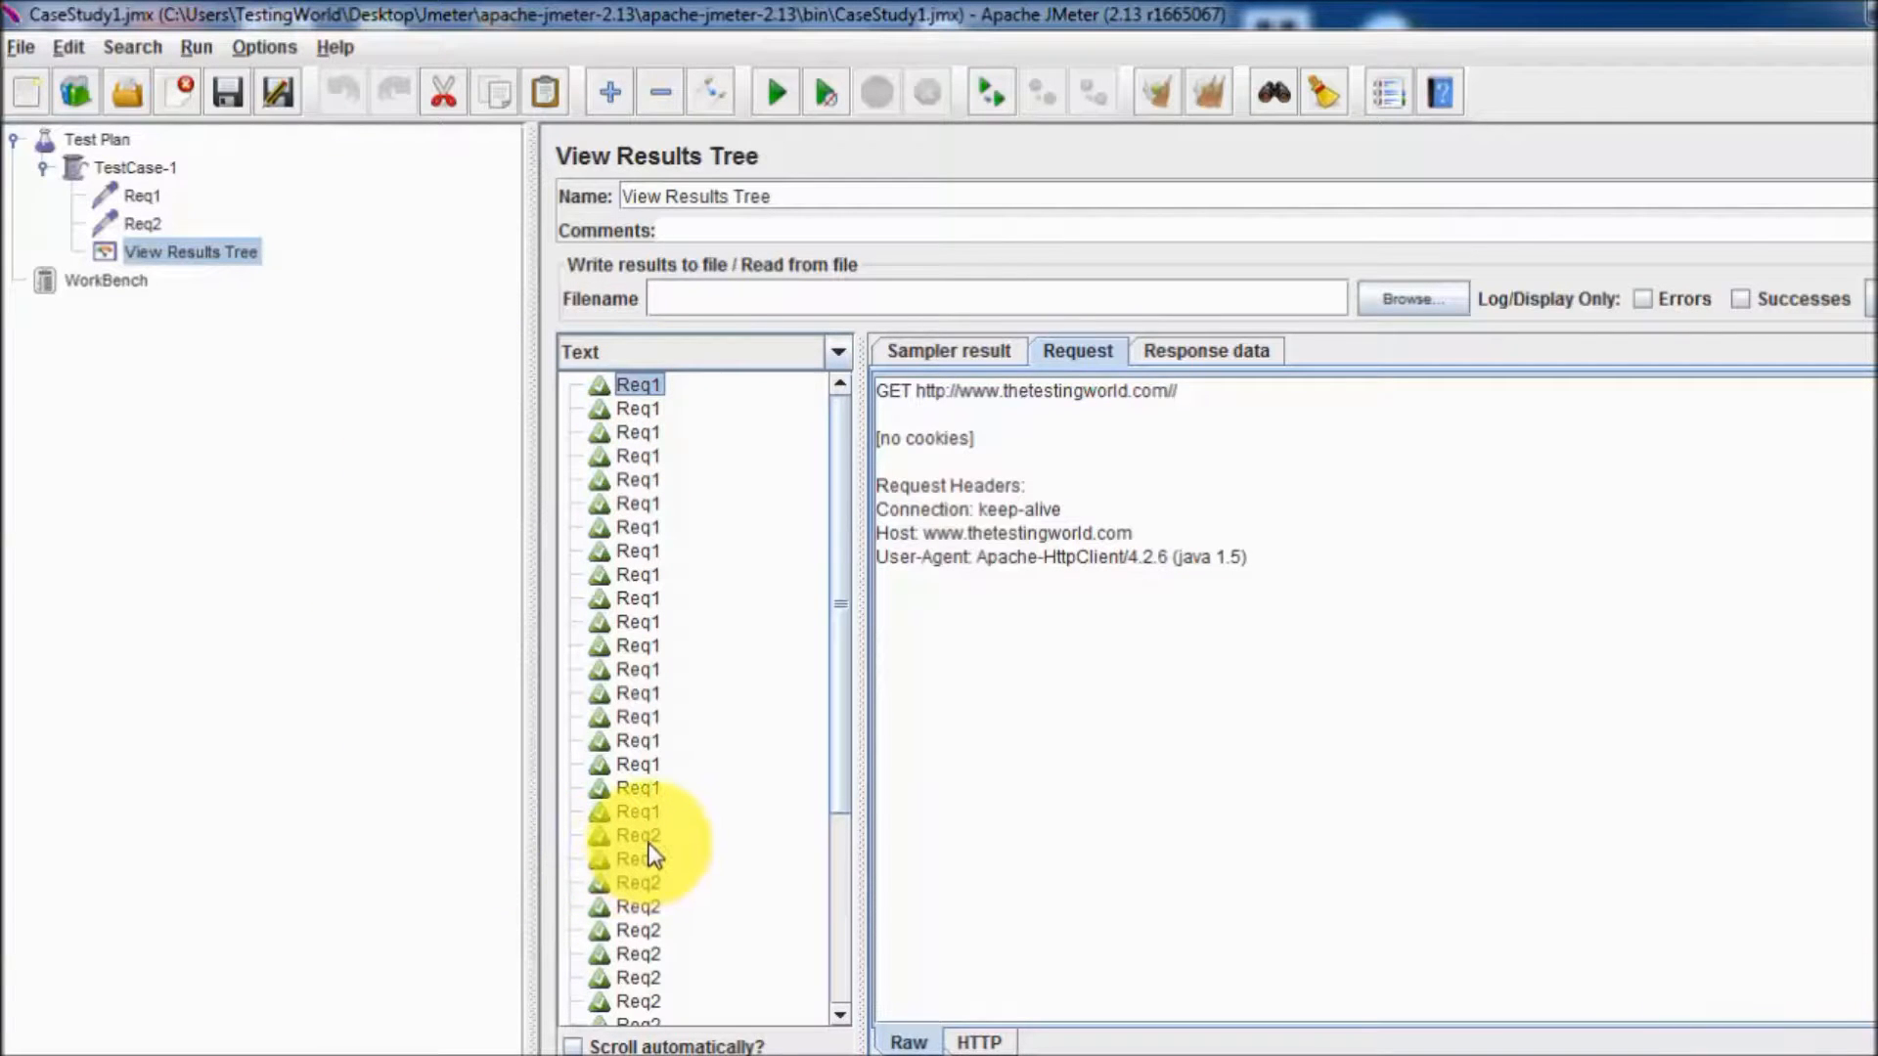
{"action": "mouse_move", "coordinate": [843, 542]}
{"action": "left_mouse_down"}
{"action": "mouse_move", "coordinate": [860, 707]}
{"action": "mouse_move", "coordinate": [840, 519]}
{"action": "left_mouse_up"}
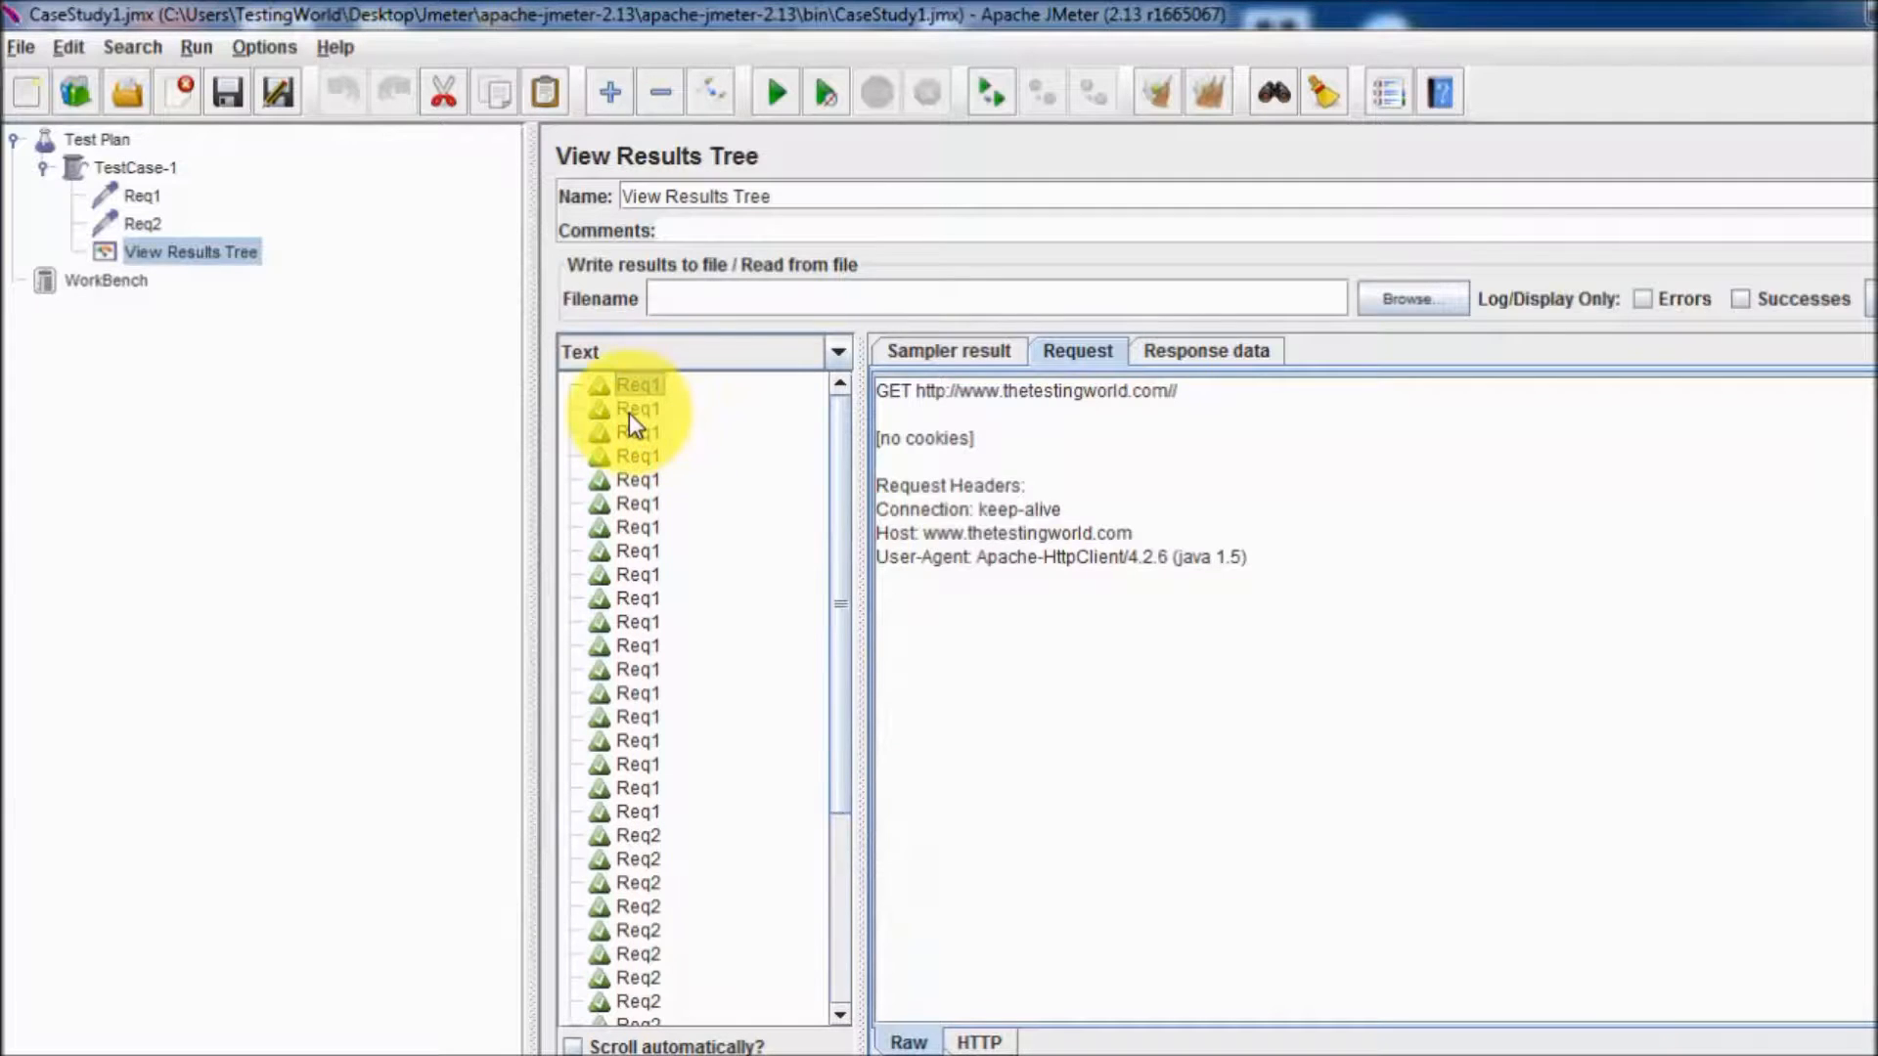
Add a Synchronizing Timer directly under the Req2 request.
{"action": "left_click", "coordinate": [139, 195]}
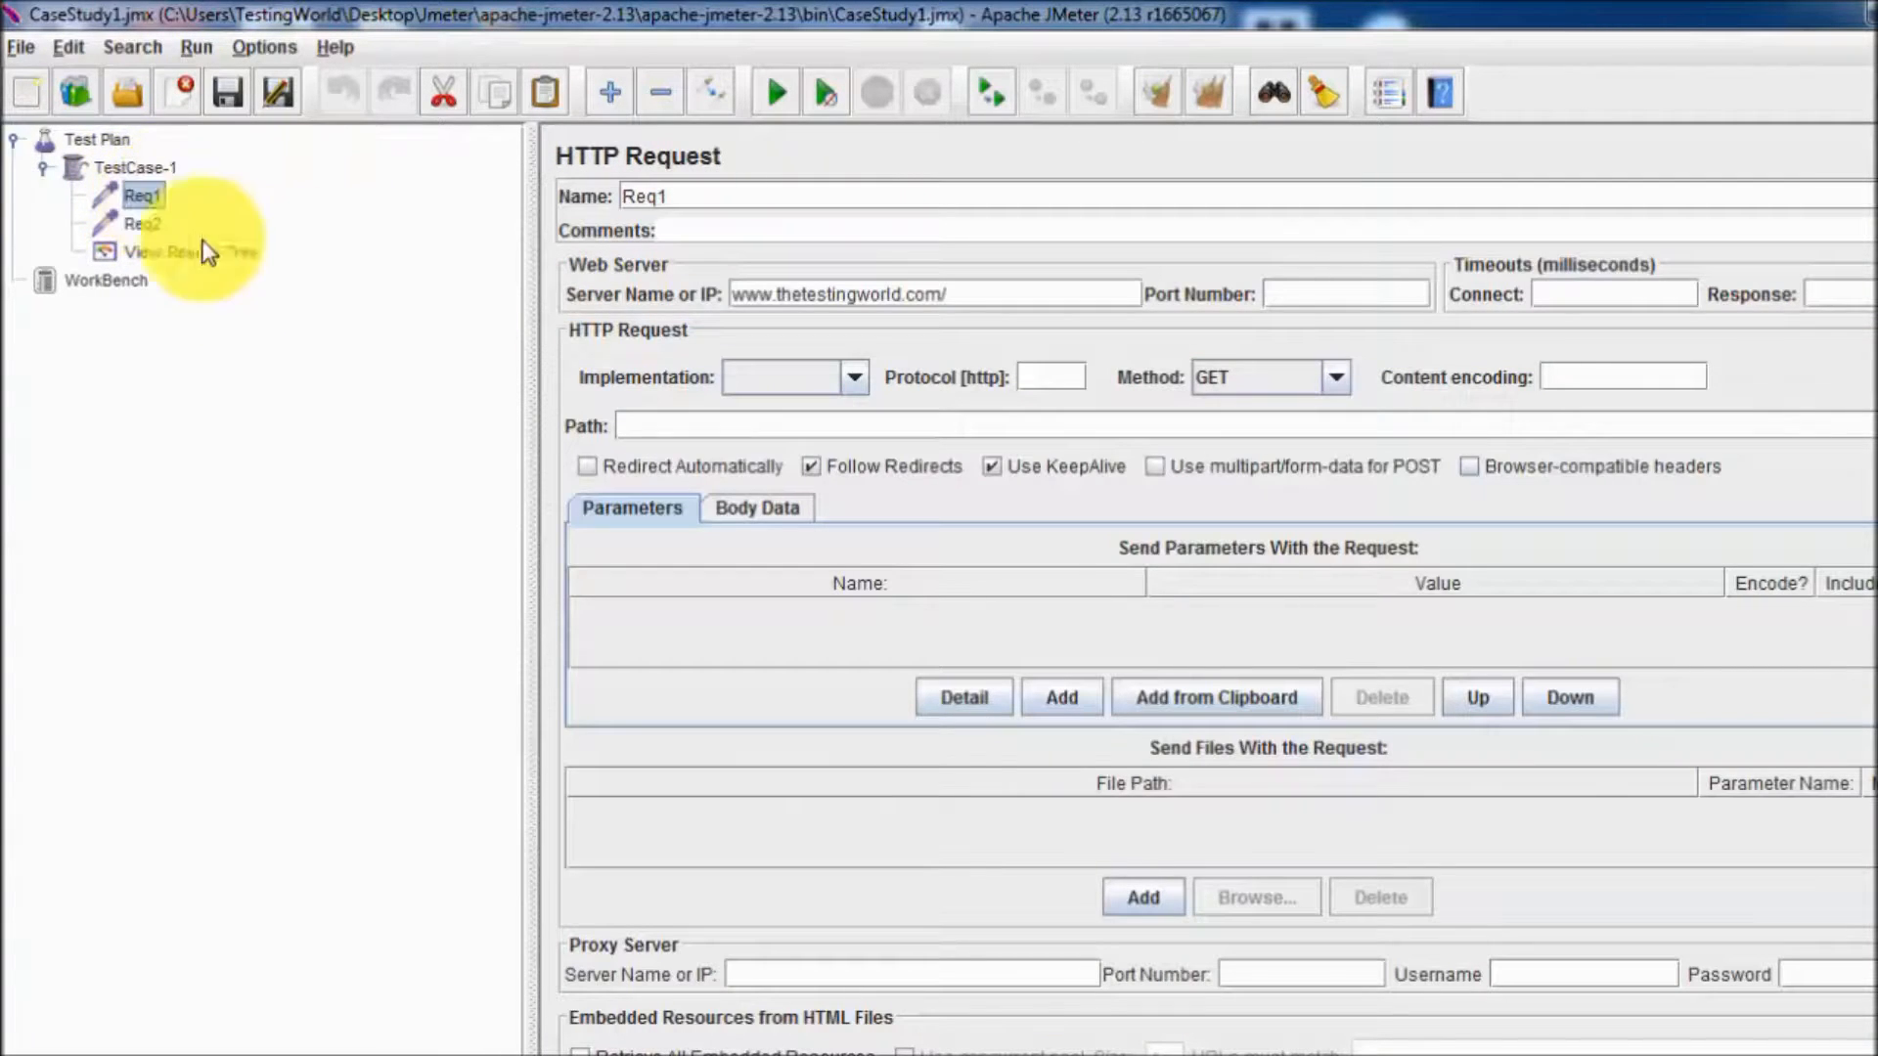
{"action": "left_click", "coordinate": [151, 225]}
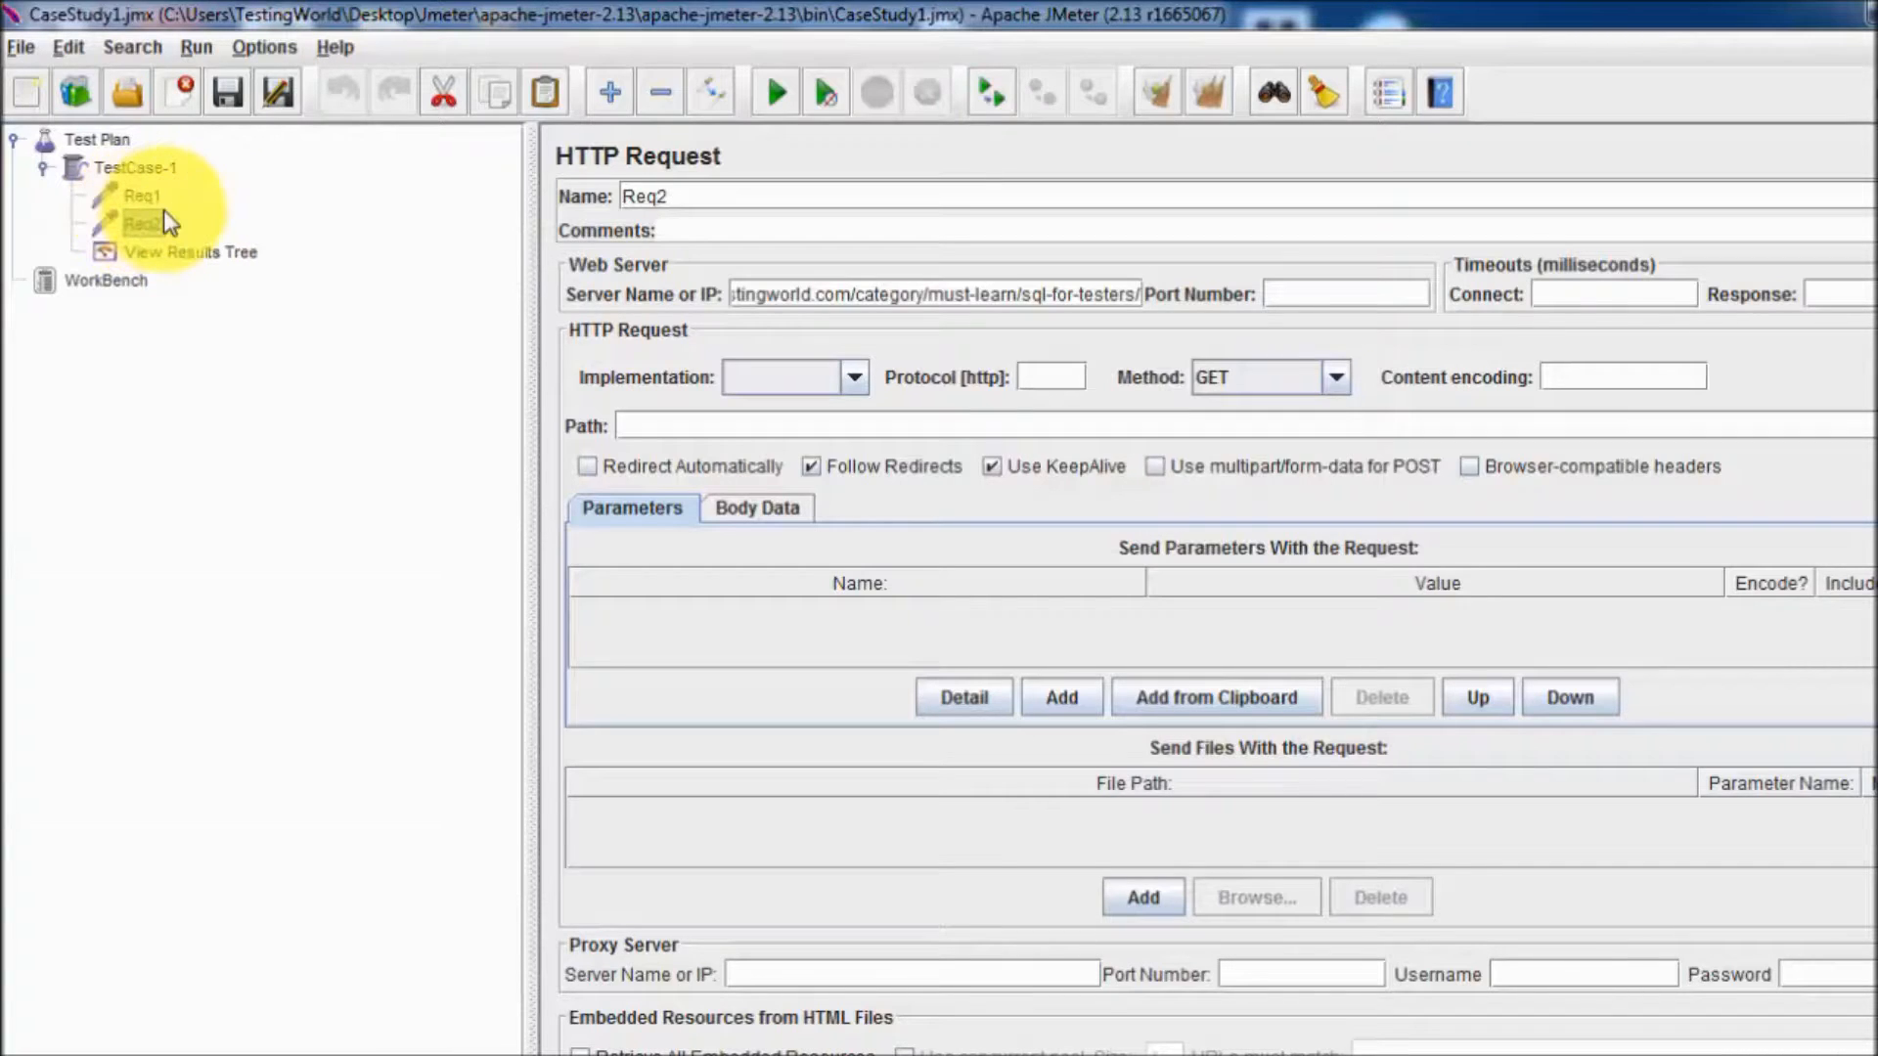
{"action": "right_click", "coordinate": [137, 226]}
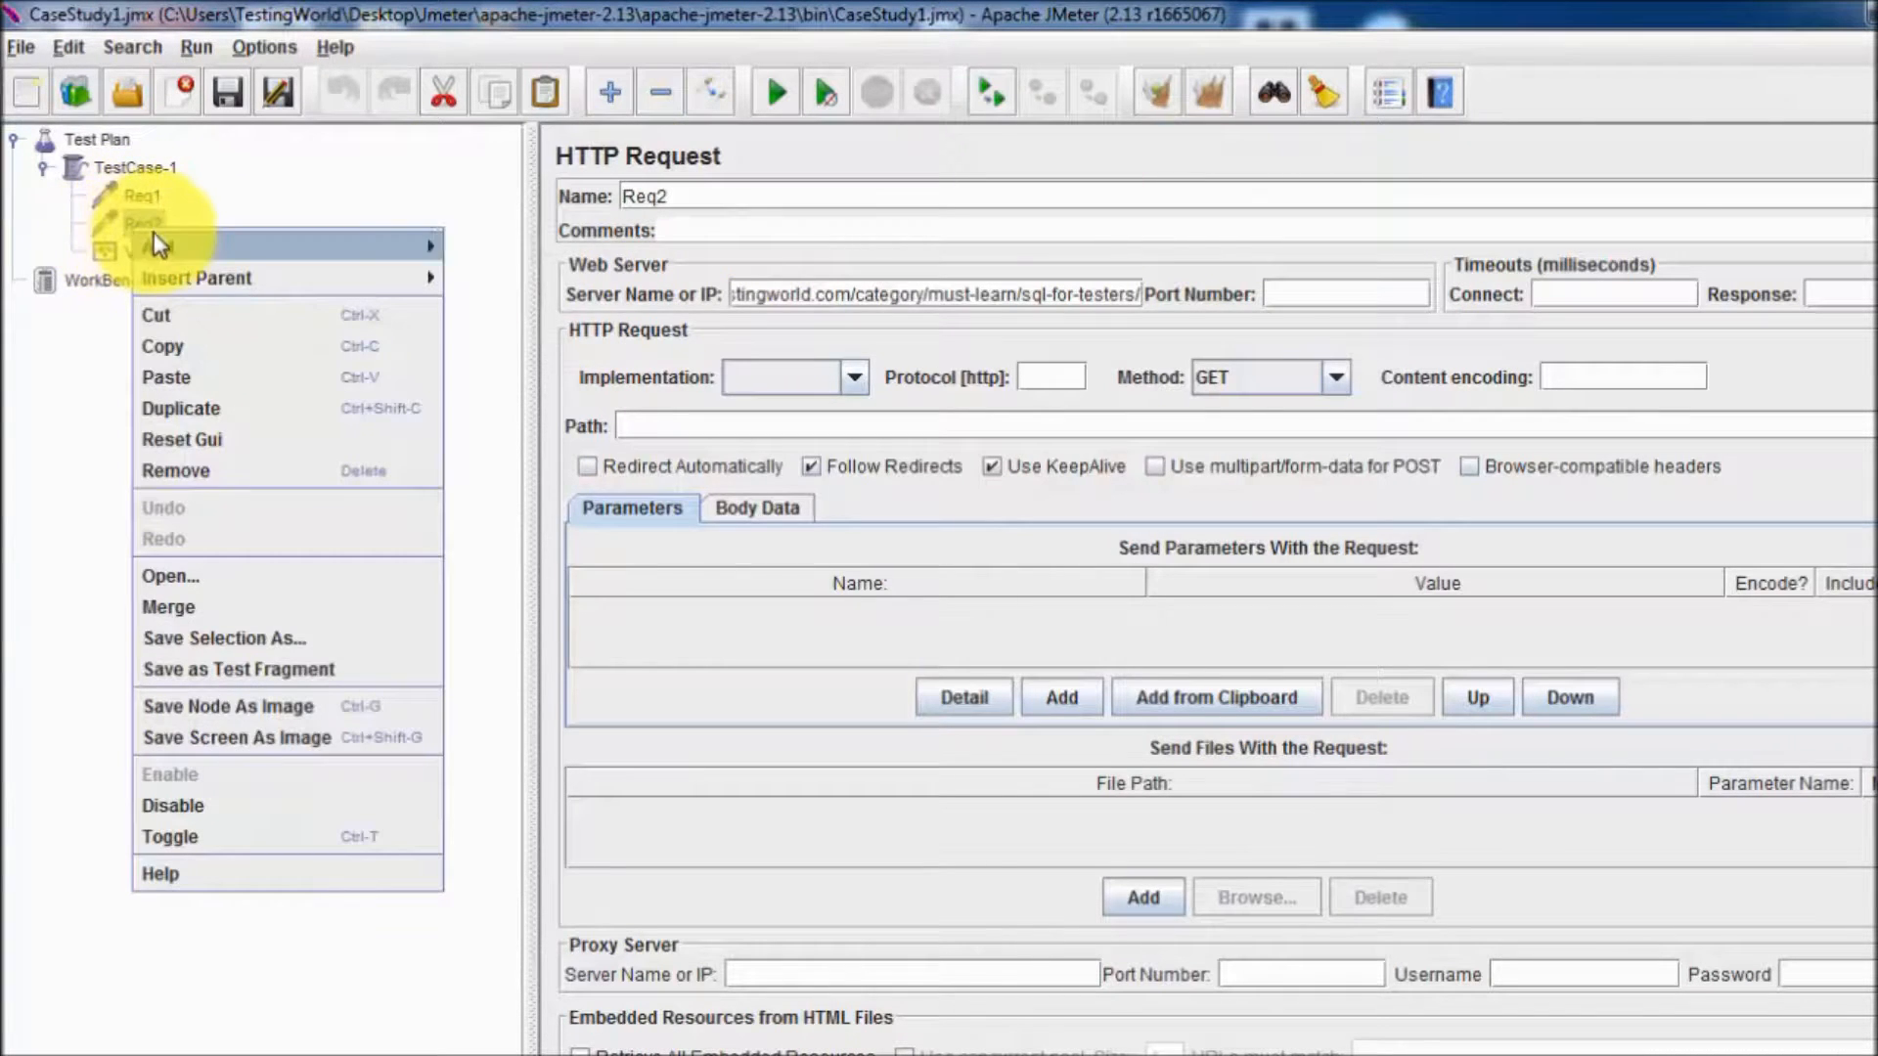
{"action": "mouse_move", "coordinate": [157, 245]}
{"action": "mouse_move", "coordinate": [577, 399]}
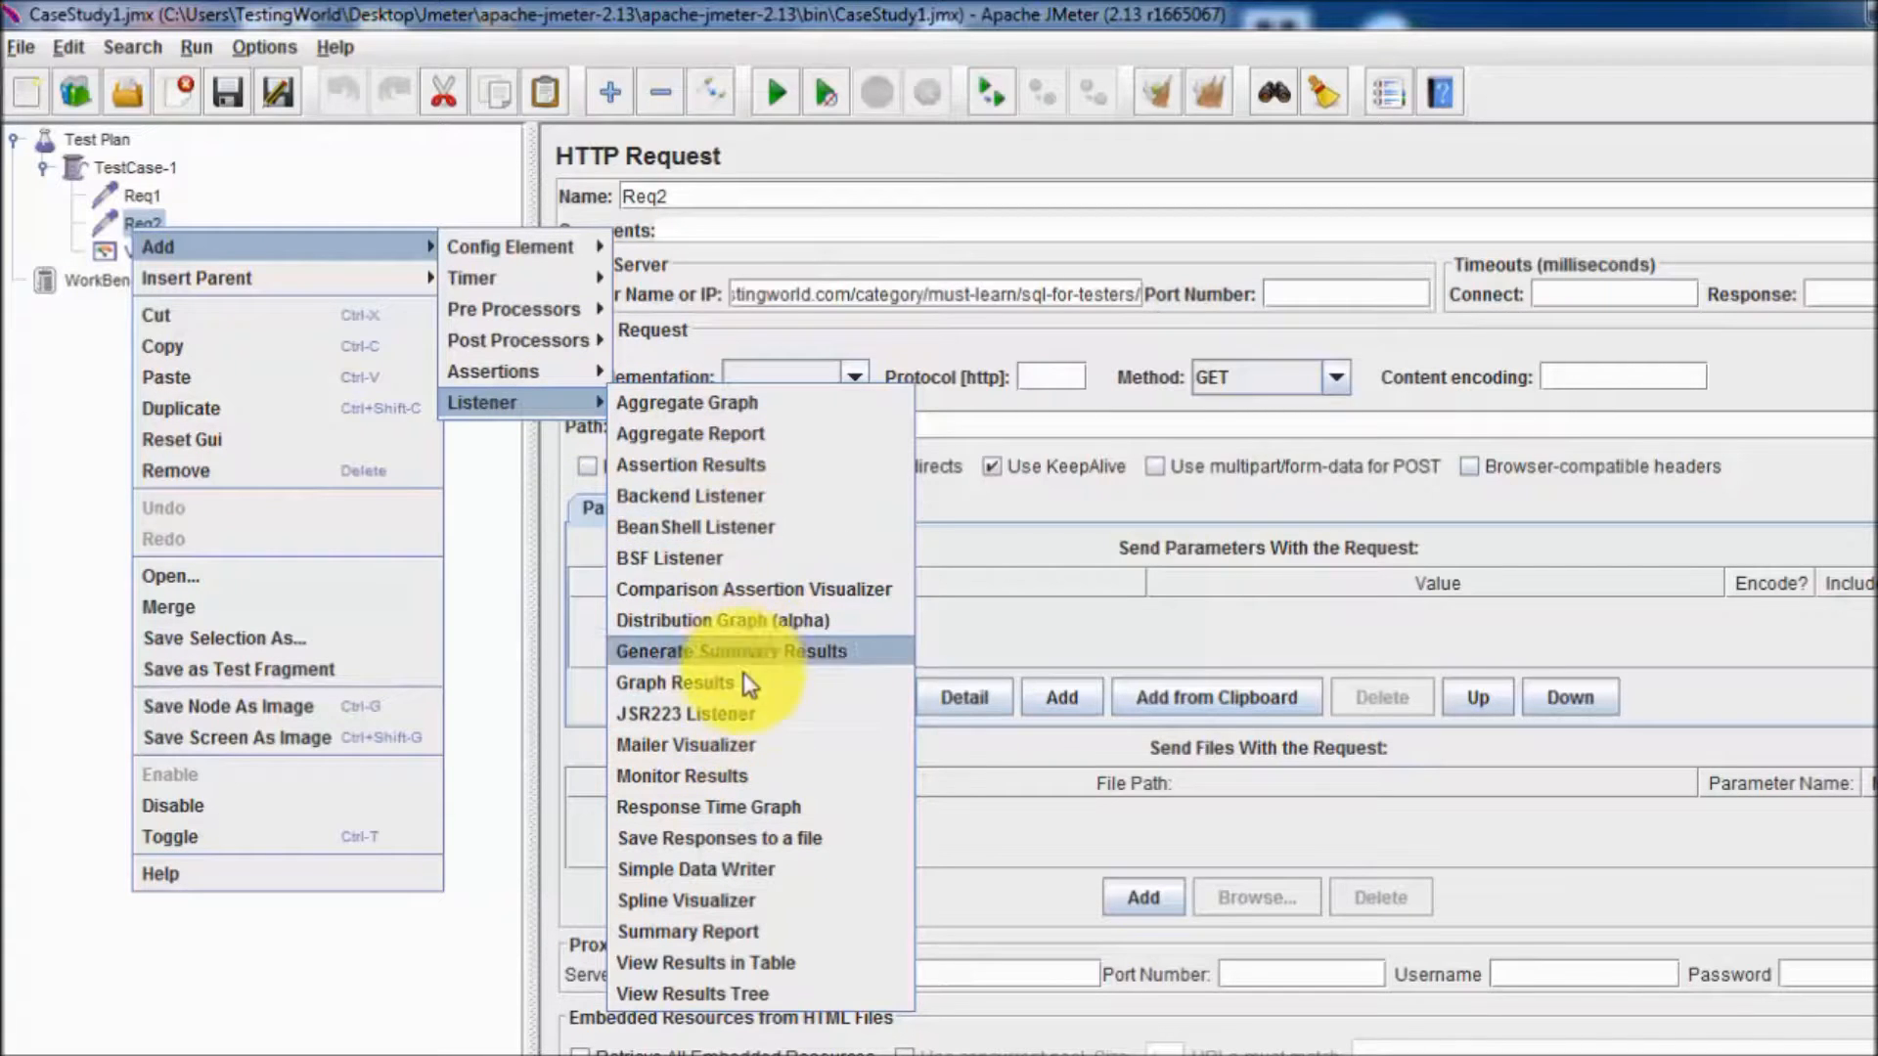
{"action": "mouse_move", "coordinate": [518, 278]}
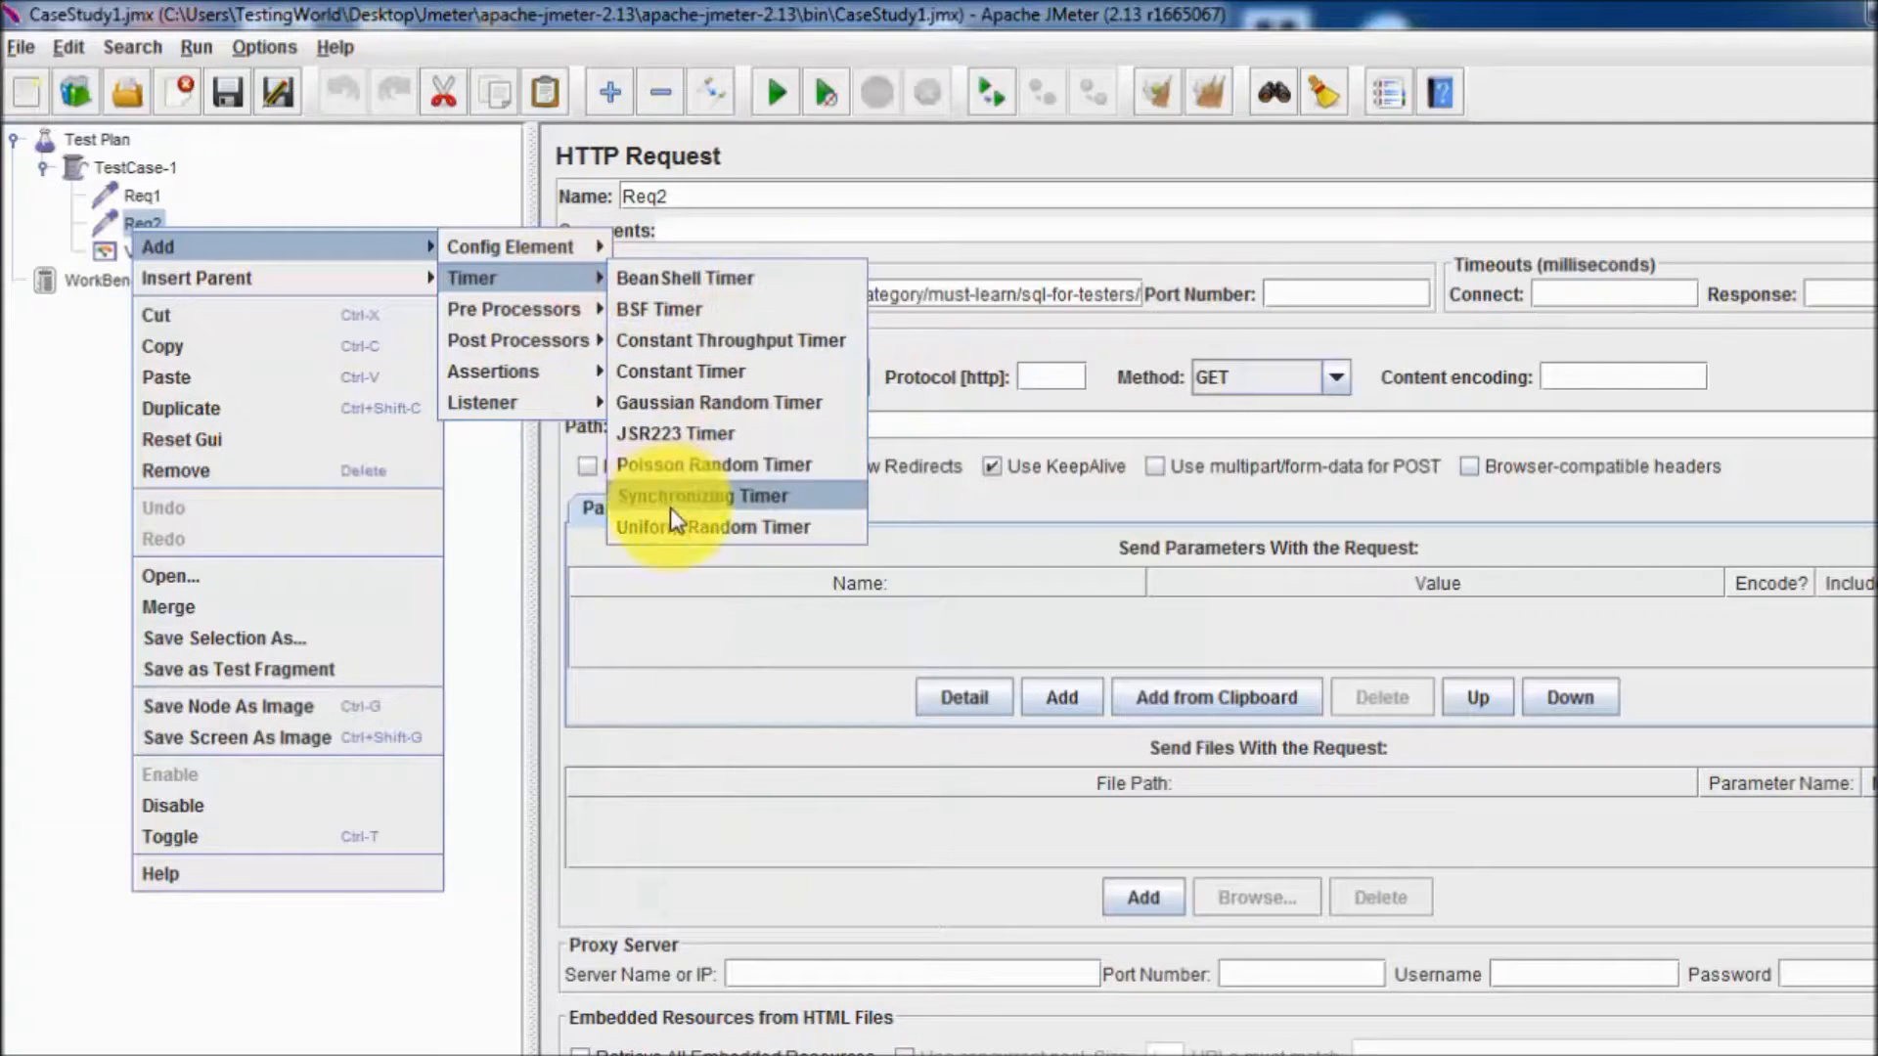
{"action": "left_click", "coordinate": [696, 501]}
{"action": "left_click", "coordinate": [951, 299]}
{"action": "double_click", "coordinate": [951, 299]}
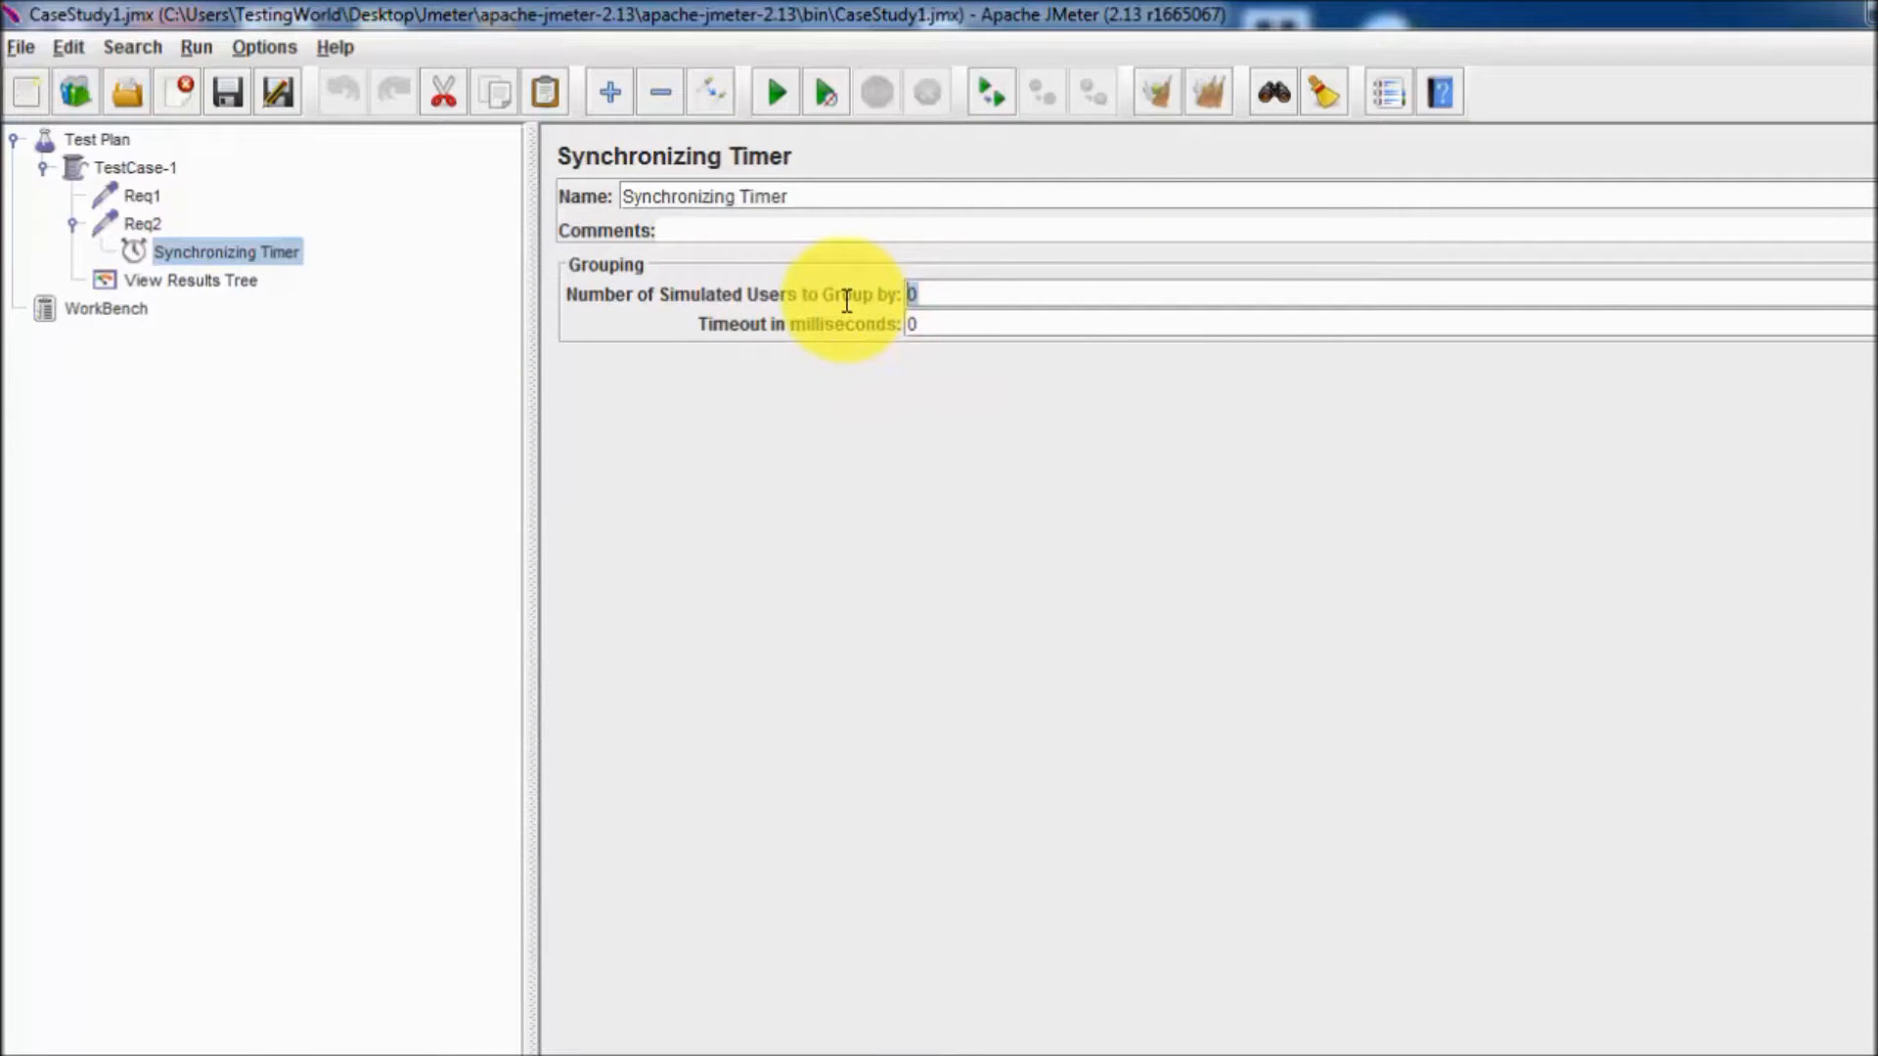
Set the TestCase-1 thread group back to 5 threads (users).
{"action": "left_click", "coordinate": [161, 169]}
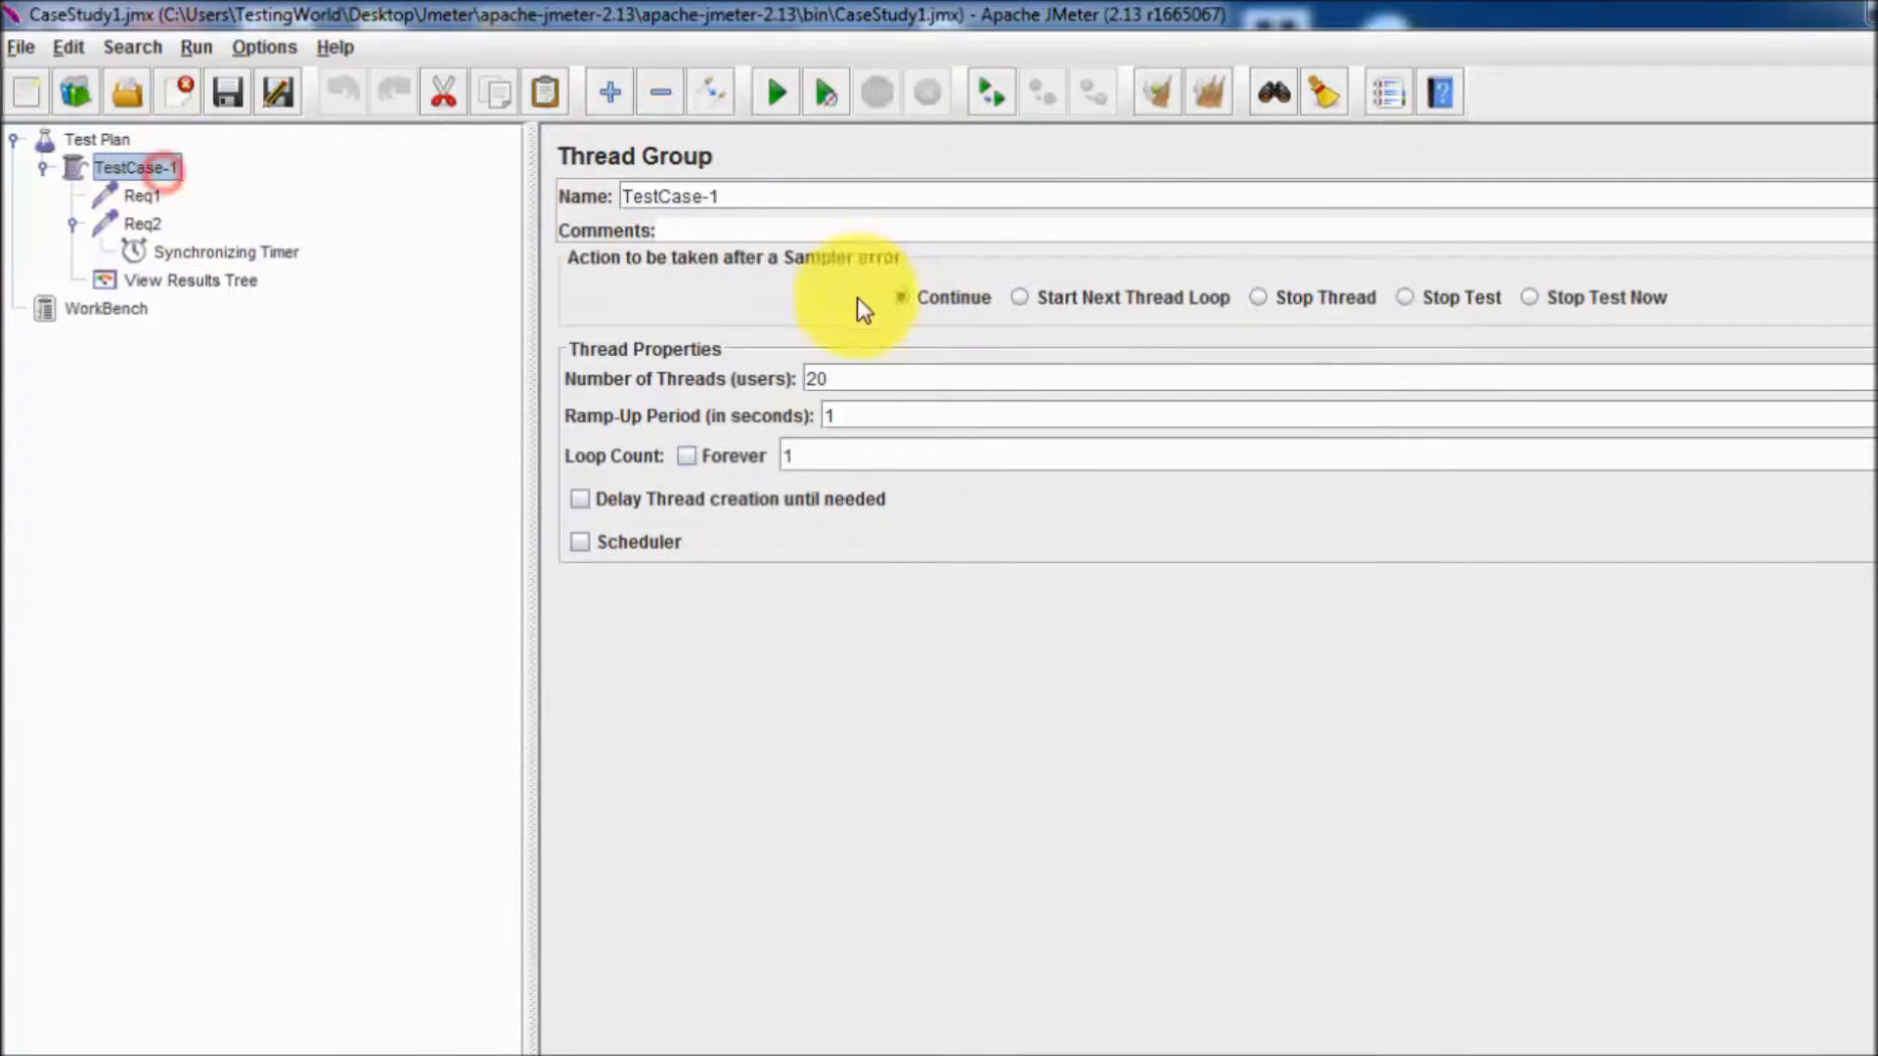
{"action": "double_click", "coordinate": [857, 379]}
{"action": "type", "text": "5"}
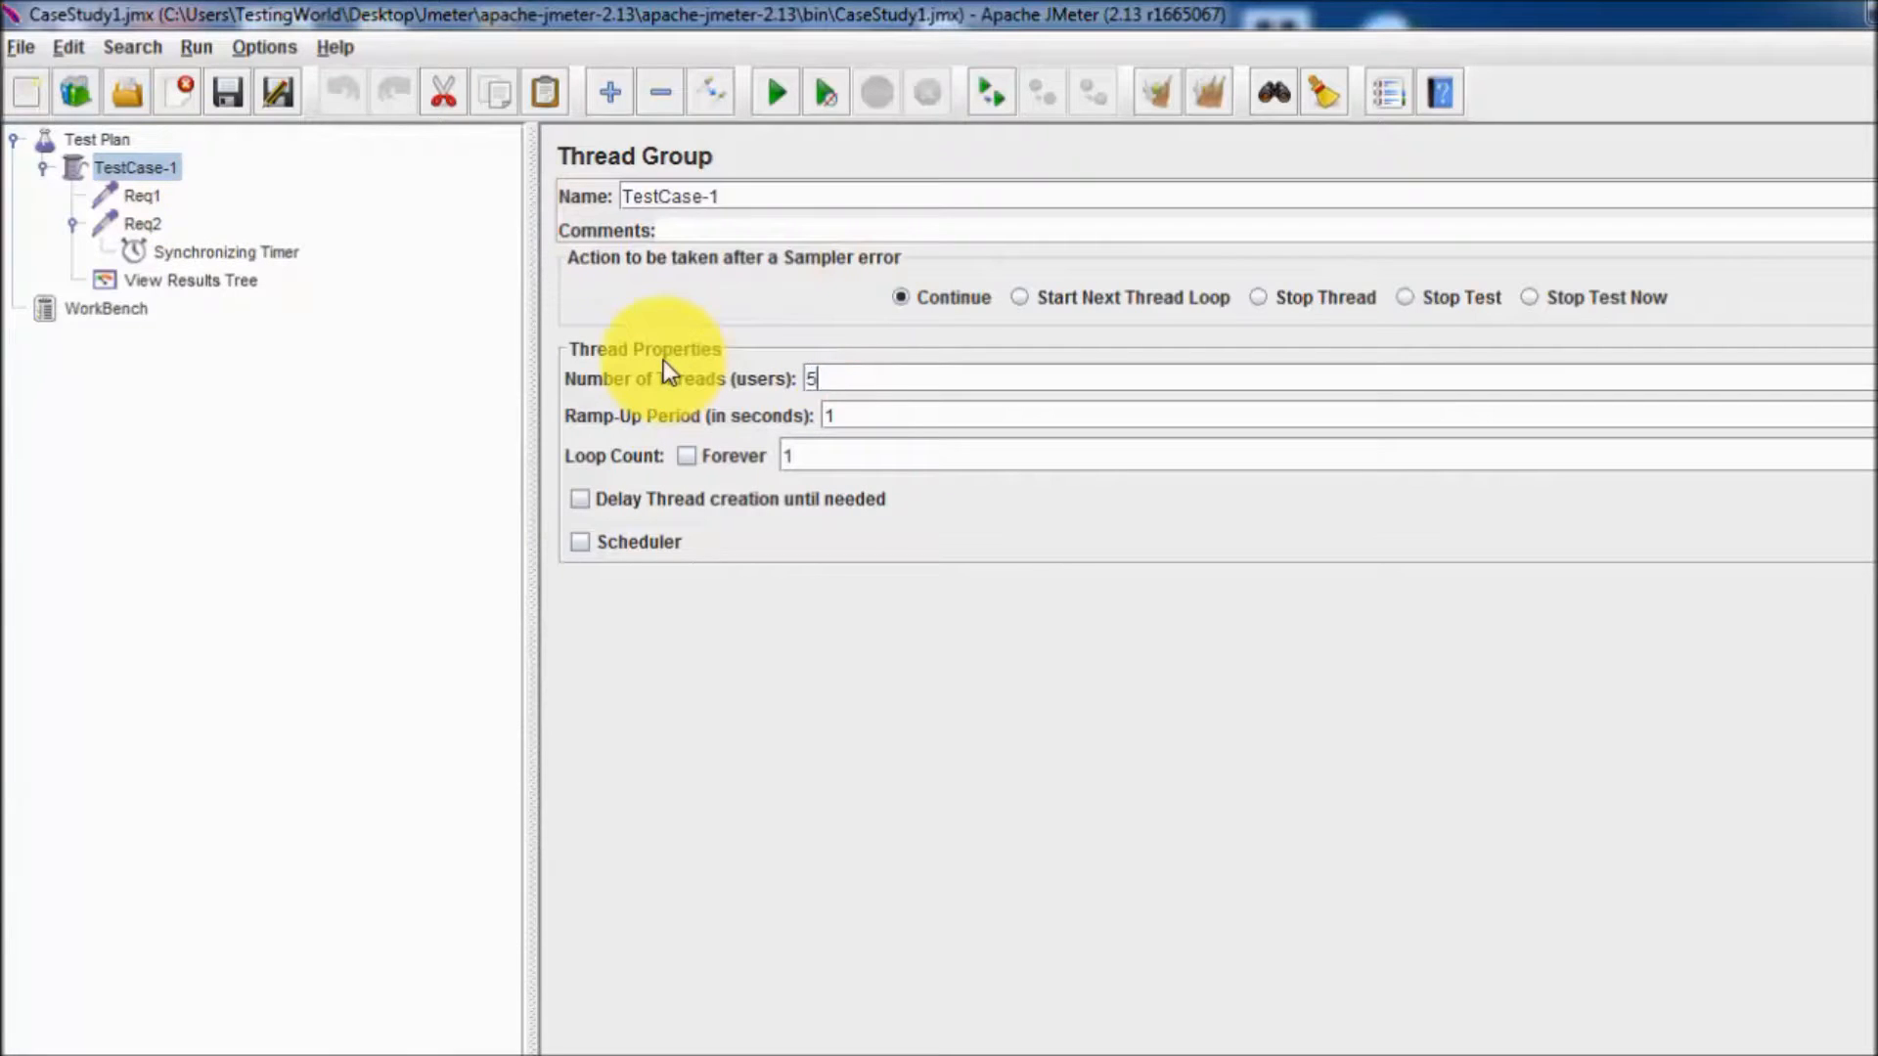
Clear all results in View Results Tree and run the test with the Synchronizing Timer under Req2.
{"action": "left_click", "coordinate": [196, 281]}
{"action": "left_click", "coordinate": [1222, 98]}
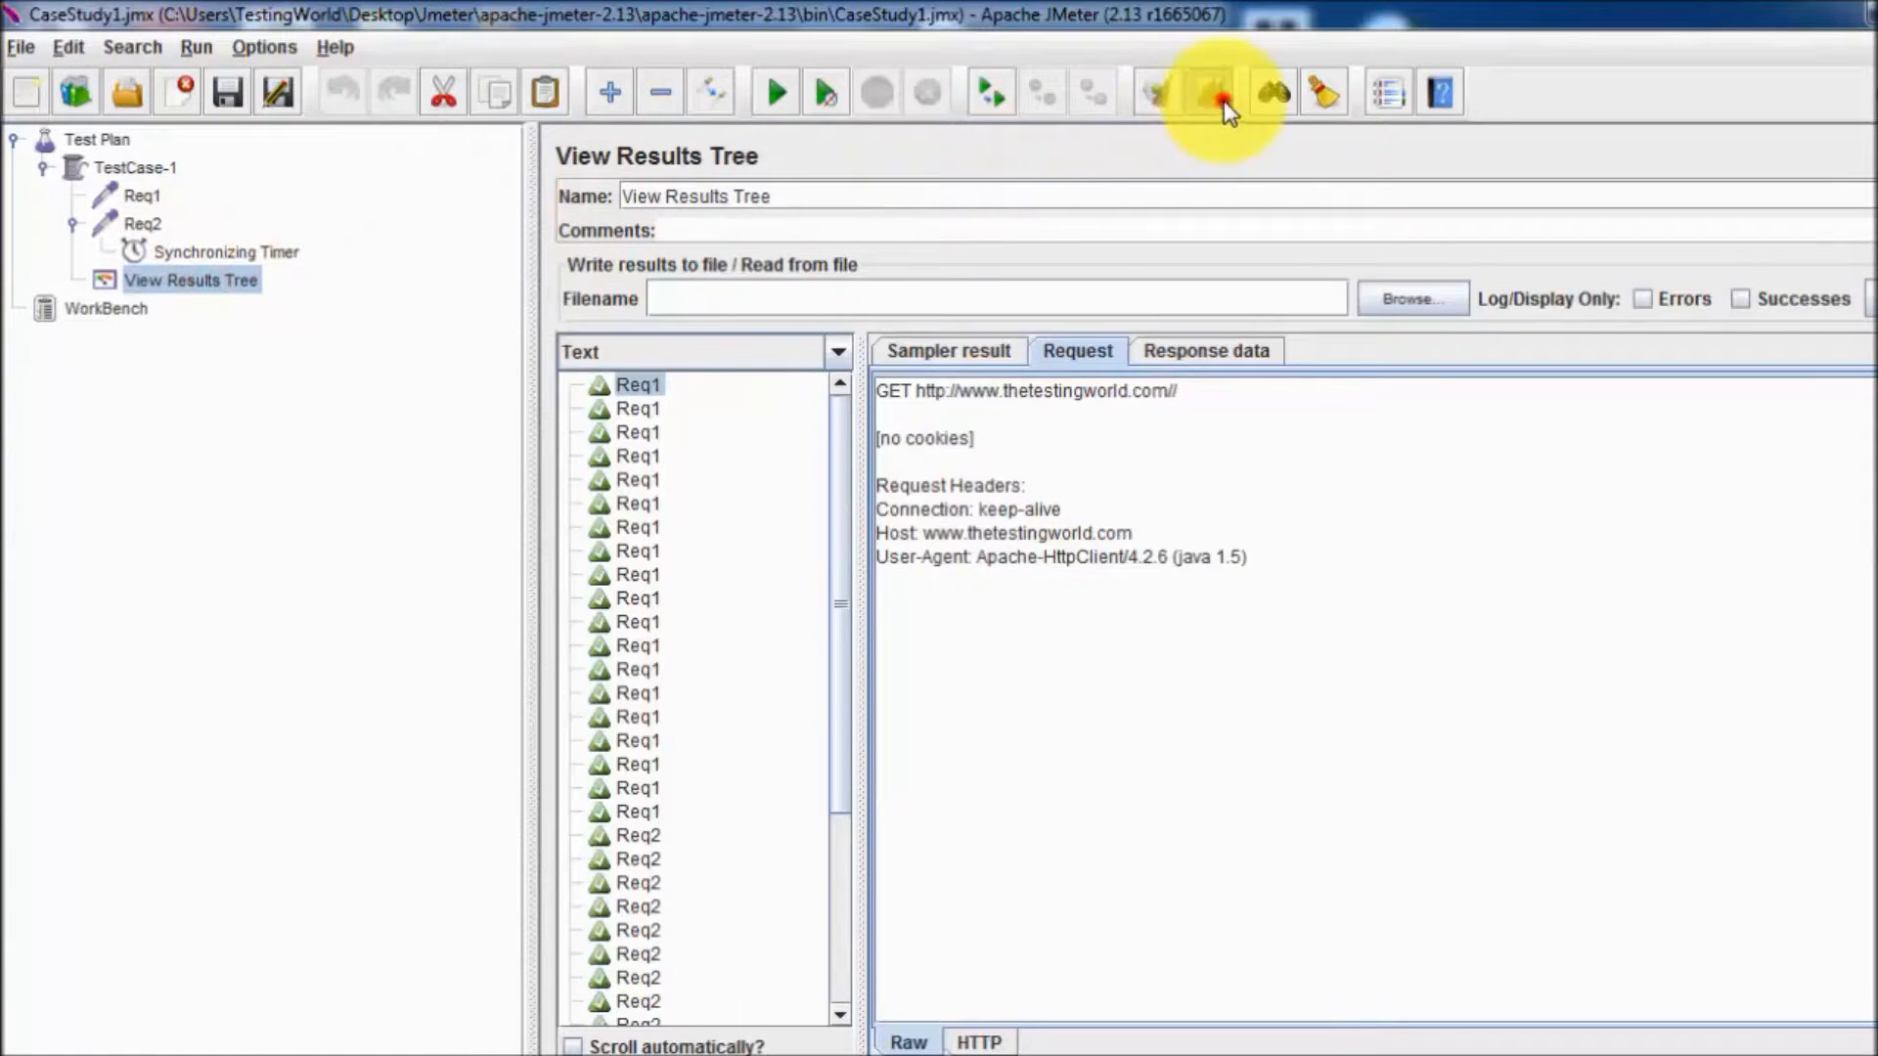
{"action": "left_click", "coordinate": [776, 92]}
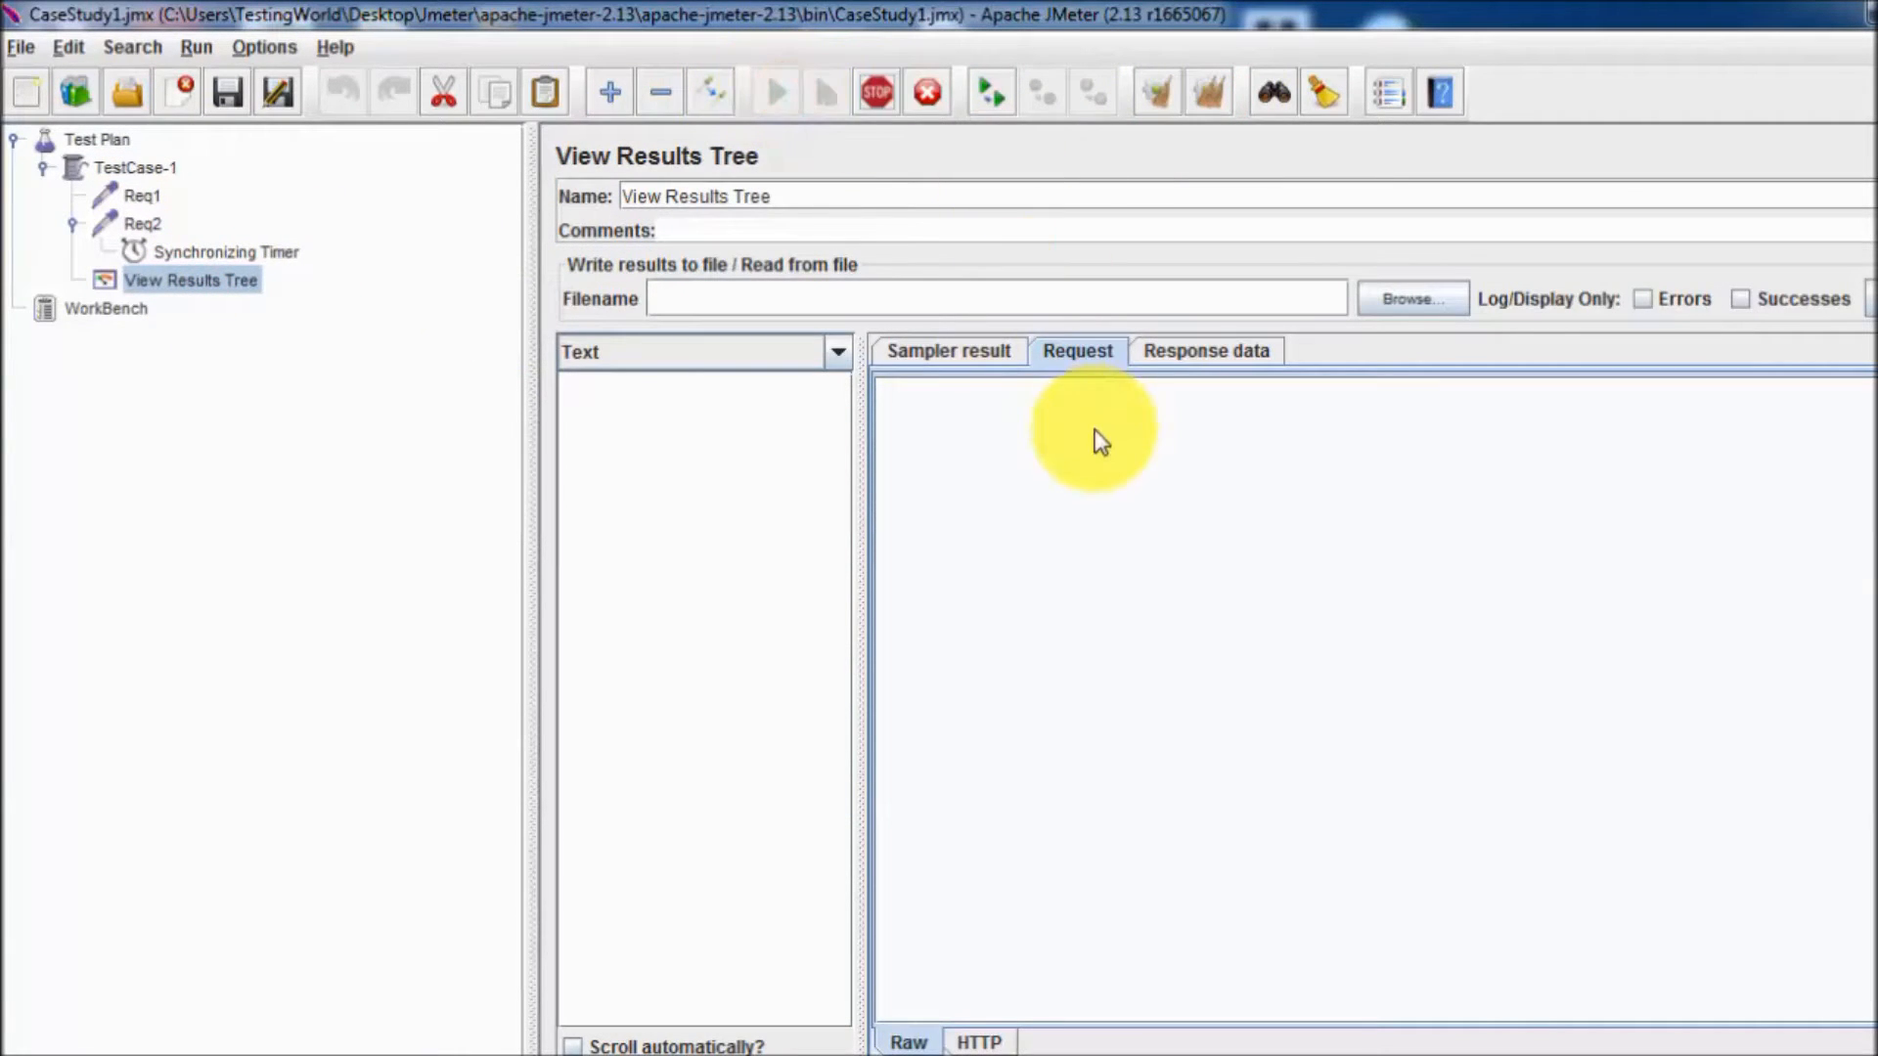